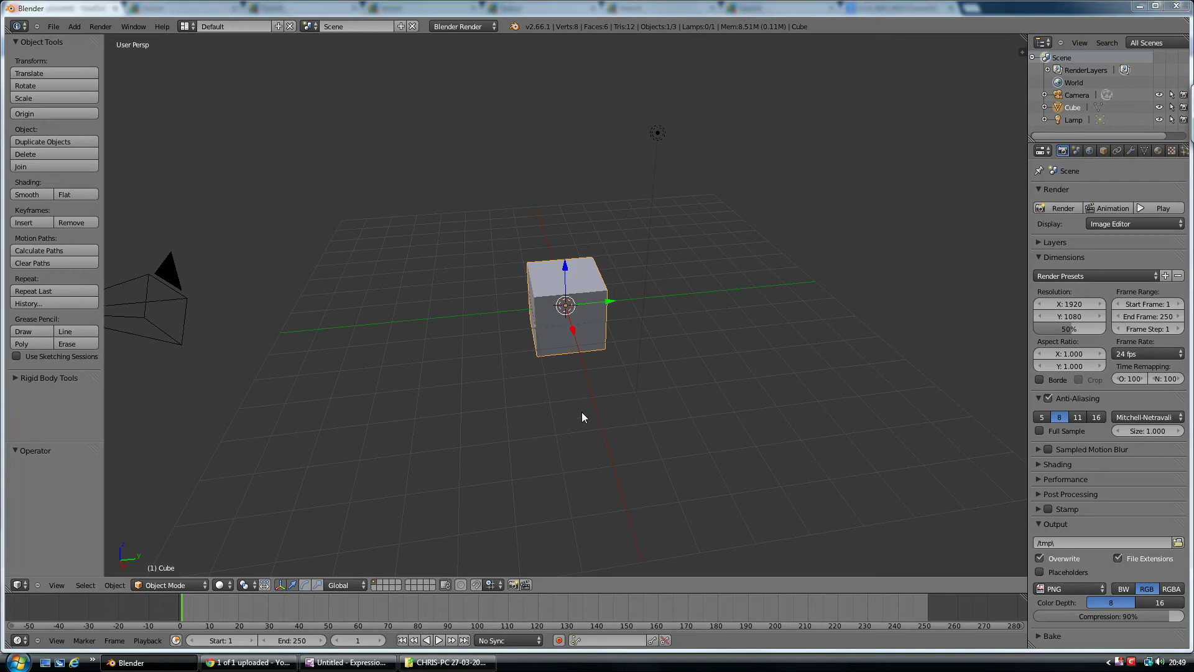
- Orbit and zoom around the default cube to inspect it from front, corner and top
middle_drag(649, 405, 654, 443)
scroll(647, 386, up, 3)
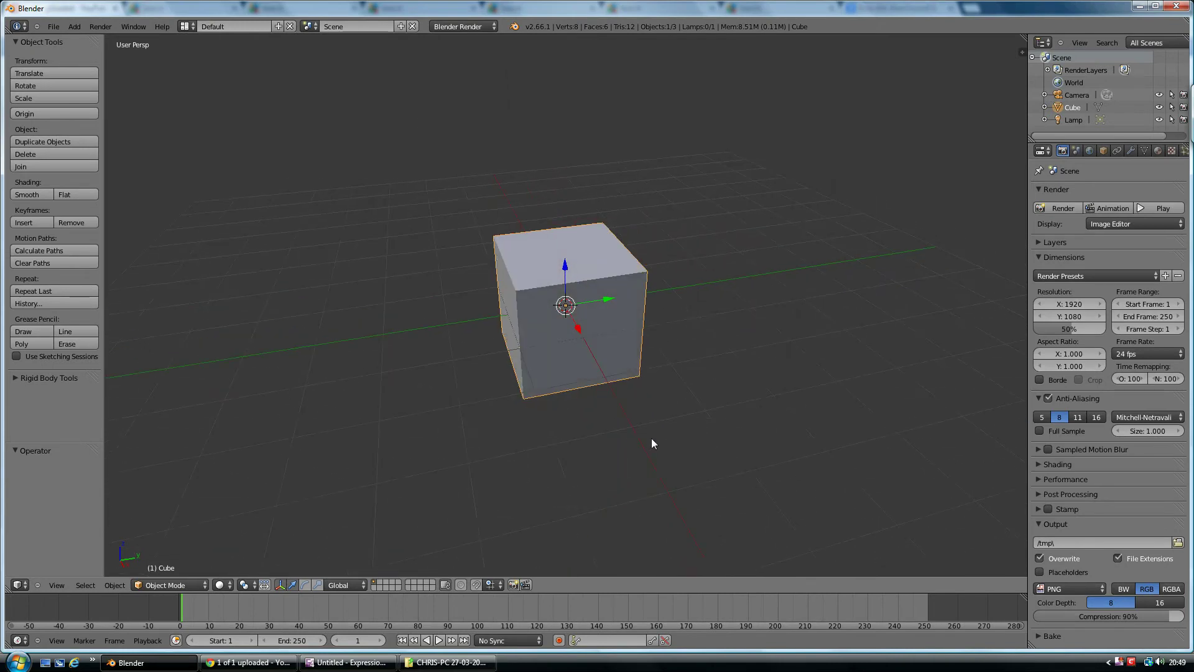
middle_drag(640, 370, 617, 362)
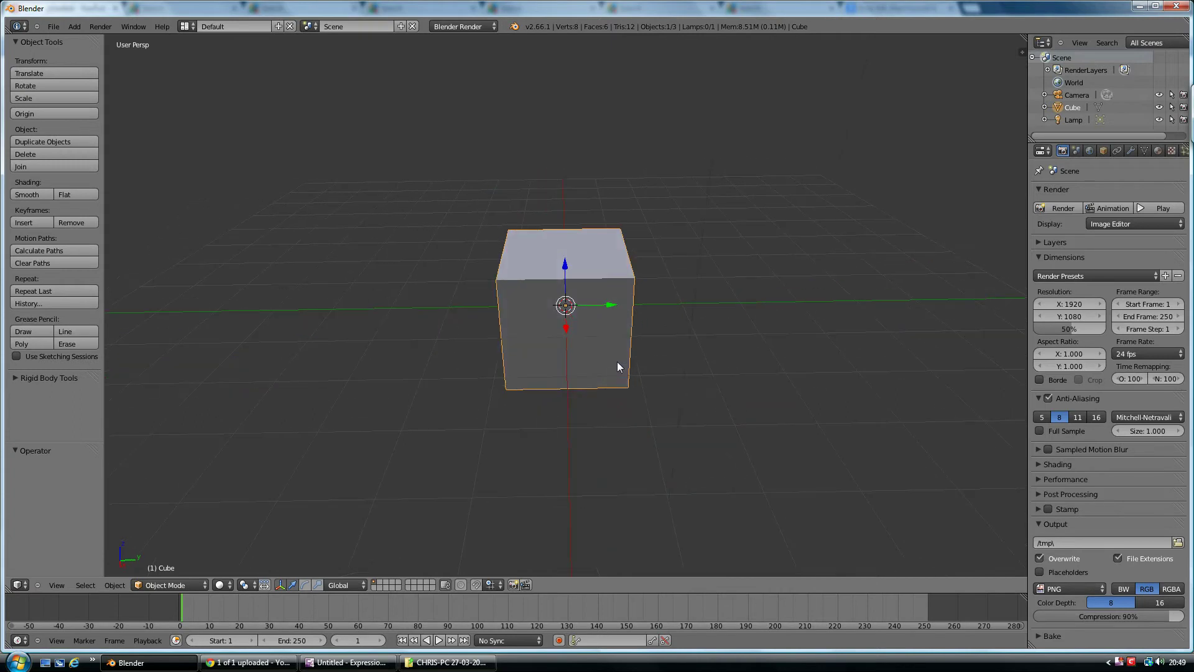
middle_drag(512, 275, 631, 310)
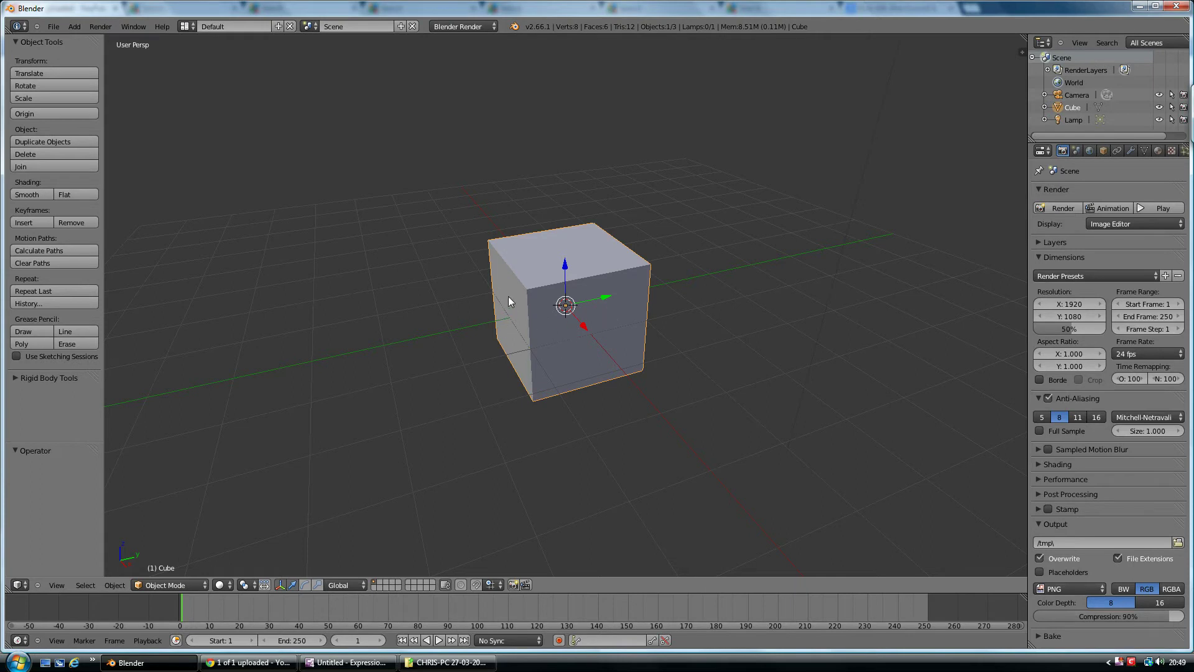
middle_drag(508, 296, 583, 229)
middle_drag(586, 382, 678, 359)
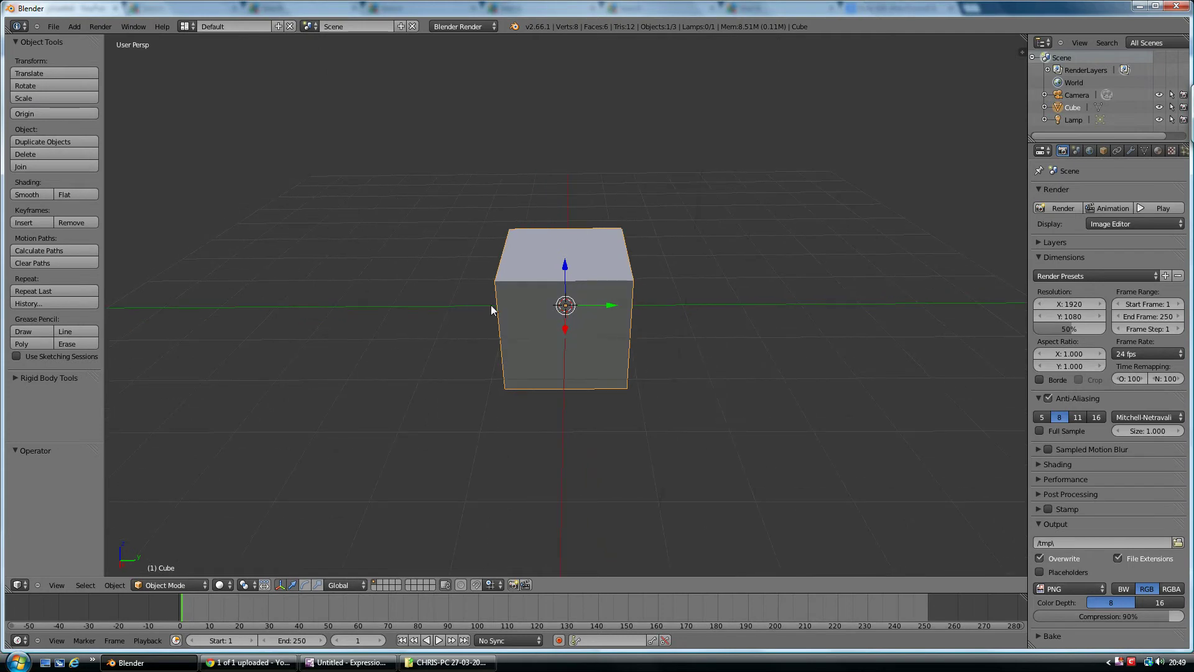
middle_drag(532, 333, 618, 284)
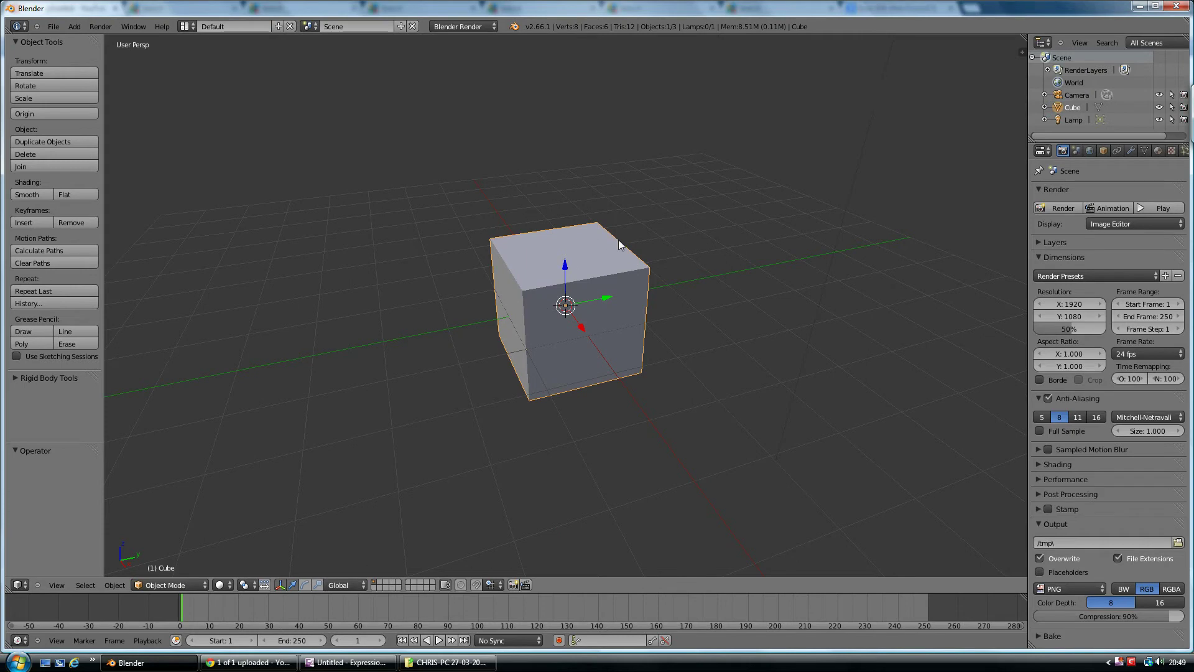
middle_drag(698, 395, 575, 367)
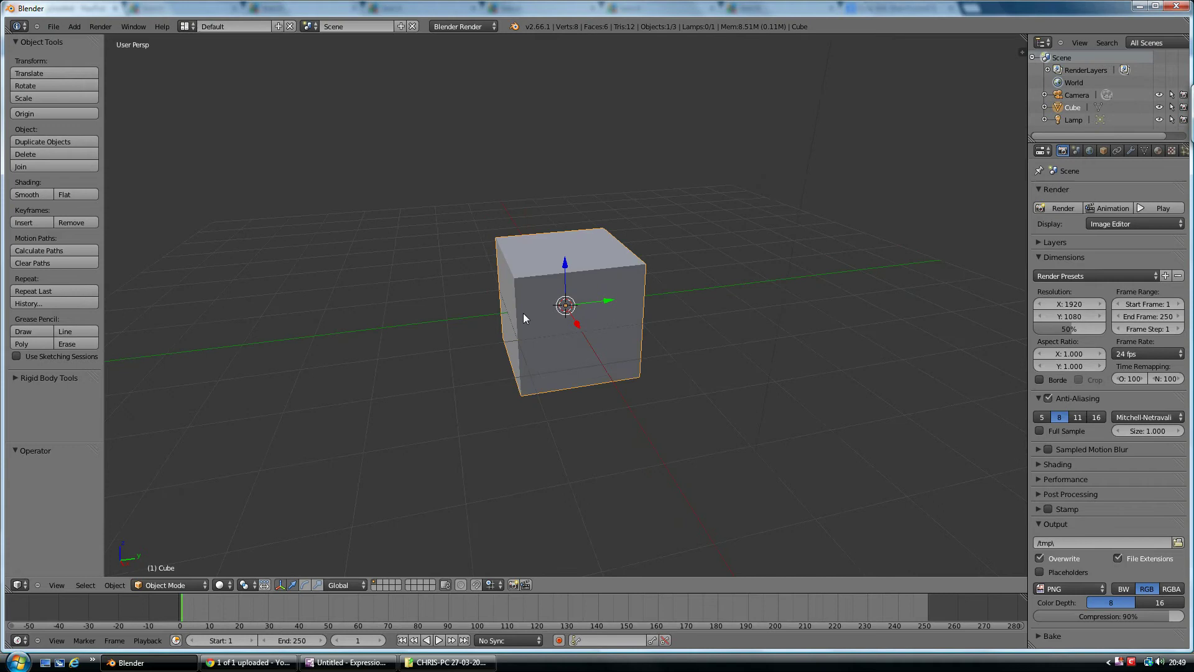
middle_drag(594, 375, 588, 382)
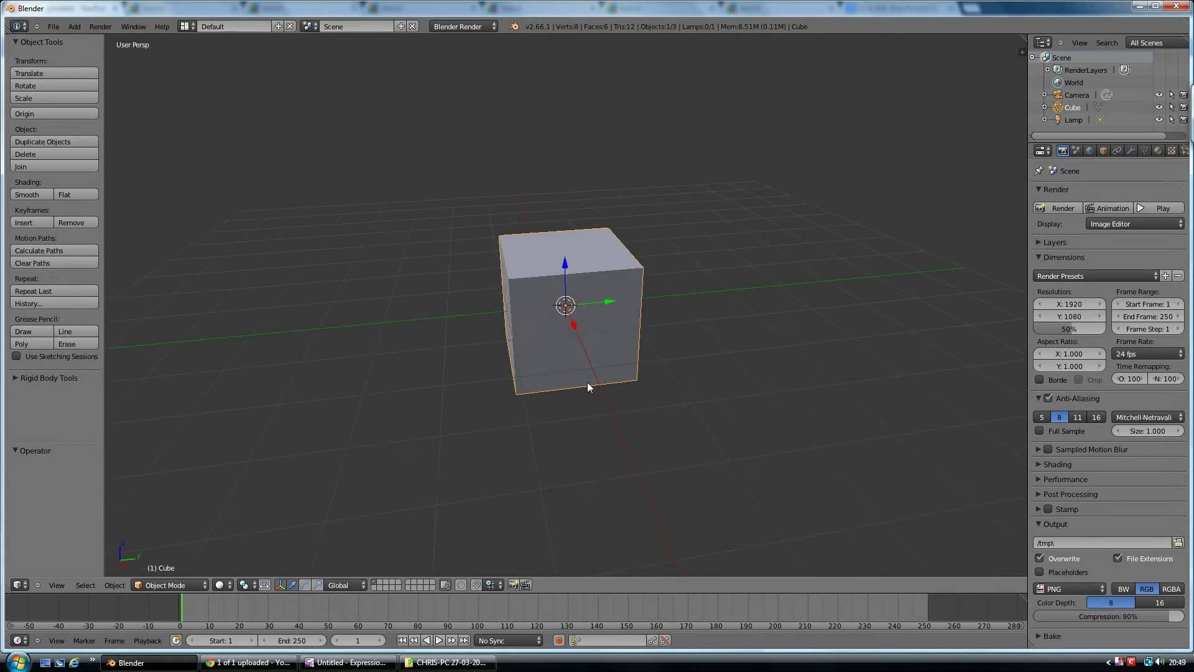
- In Edit Mode, add one centred vertical loop cut splitting the cube into halves
key(Tab)
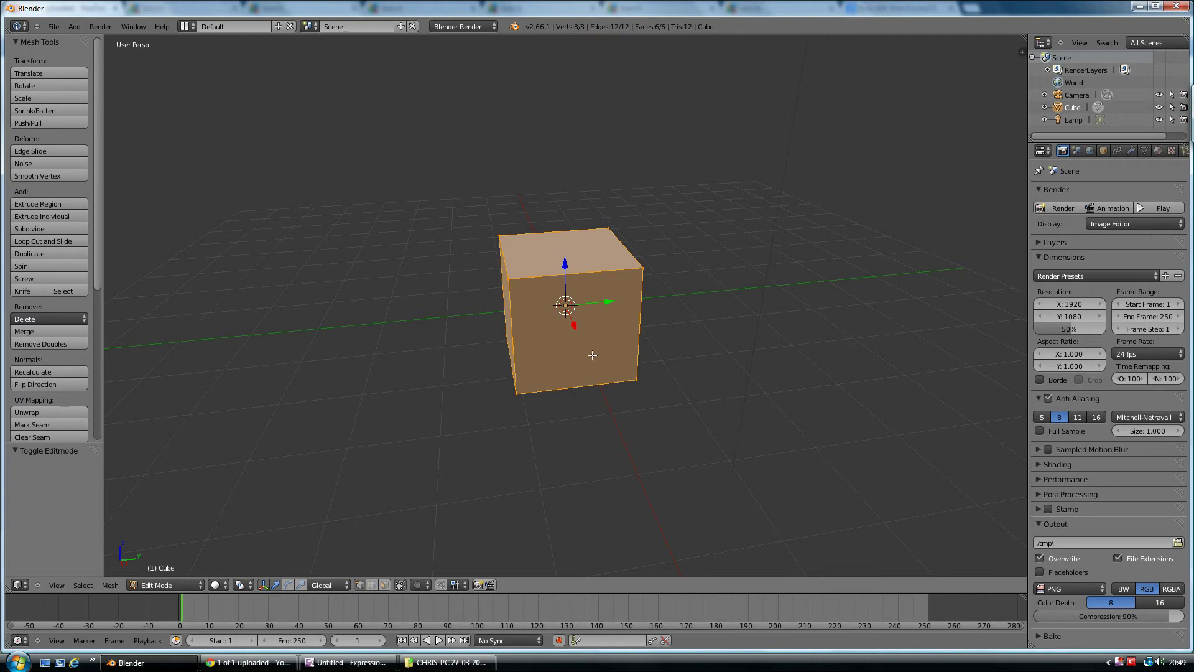
key(ctrl+r)
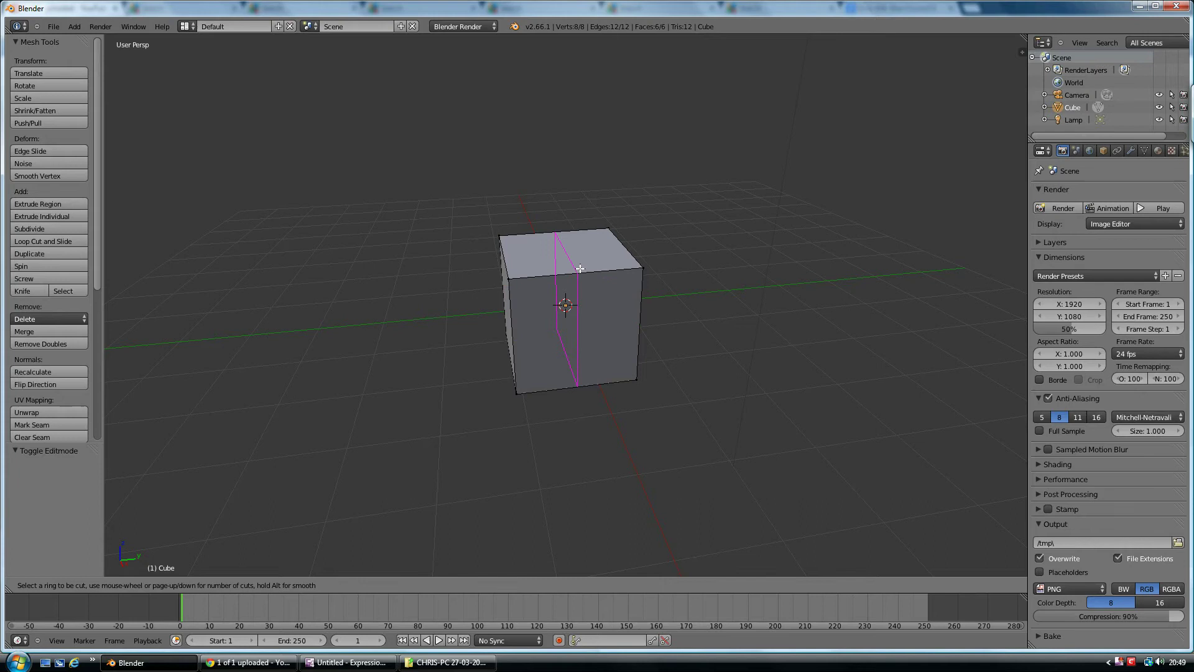
click(580, 268)
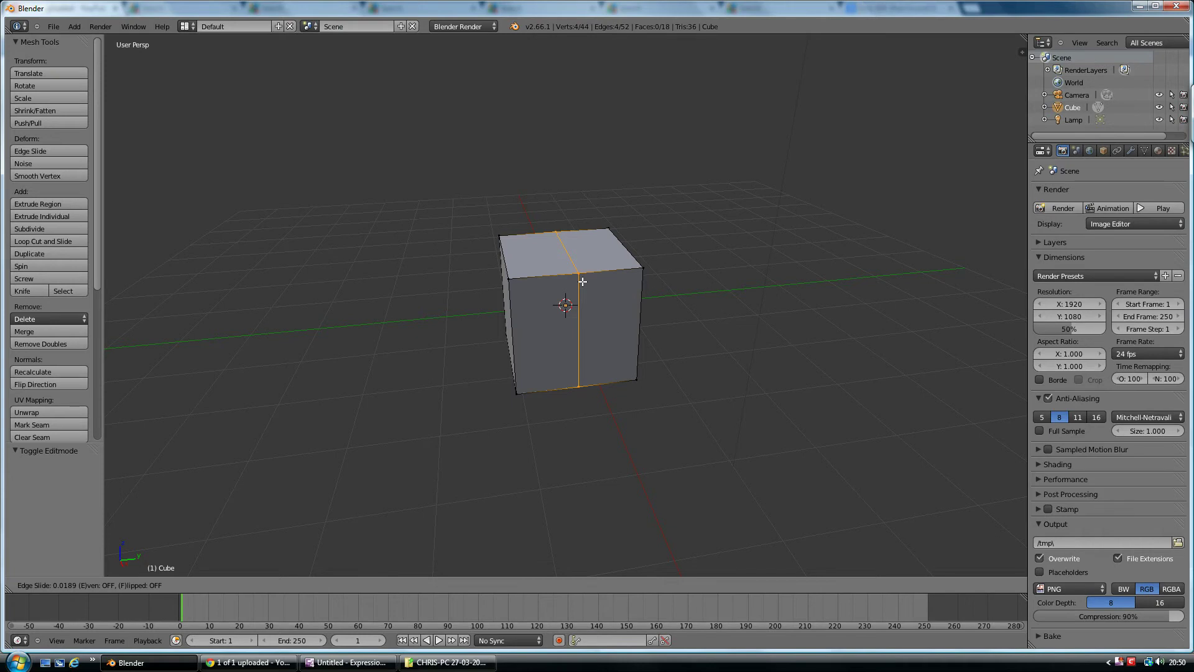
click(582, 281)
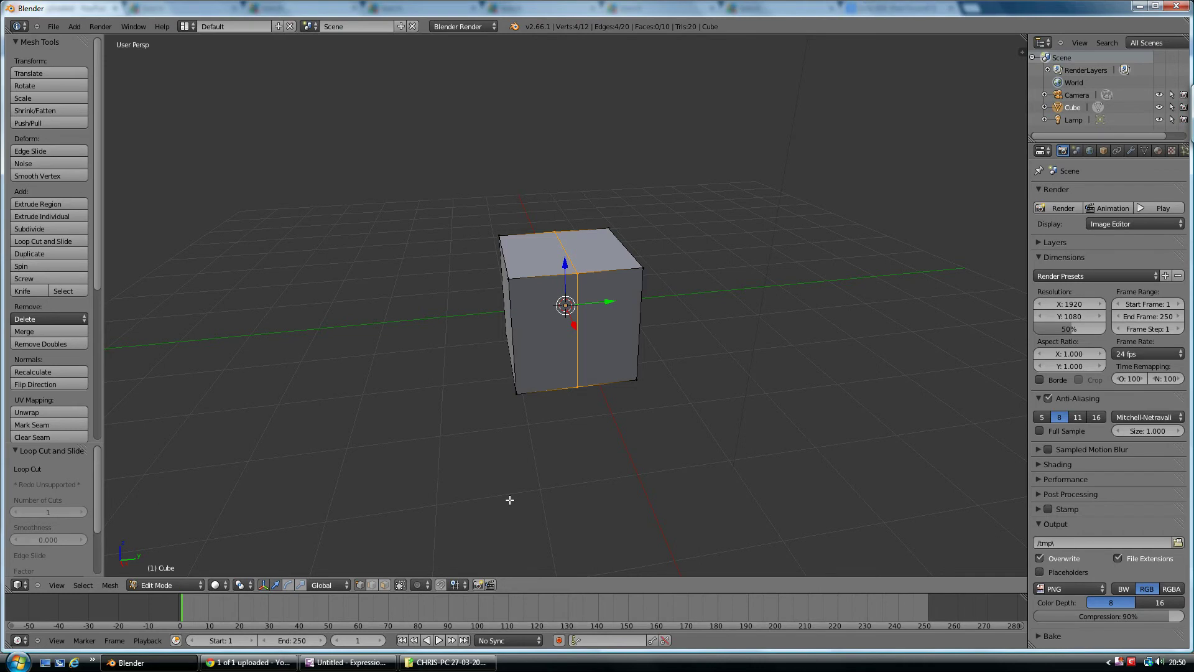
key(KP_1)
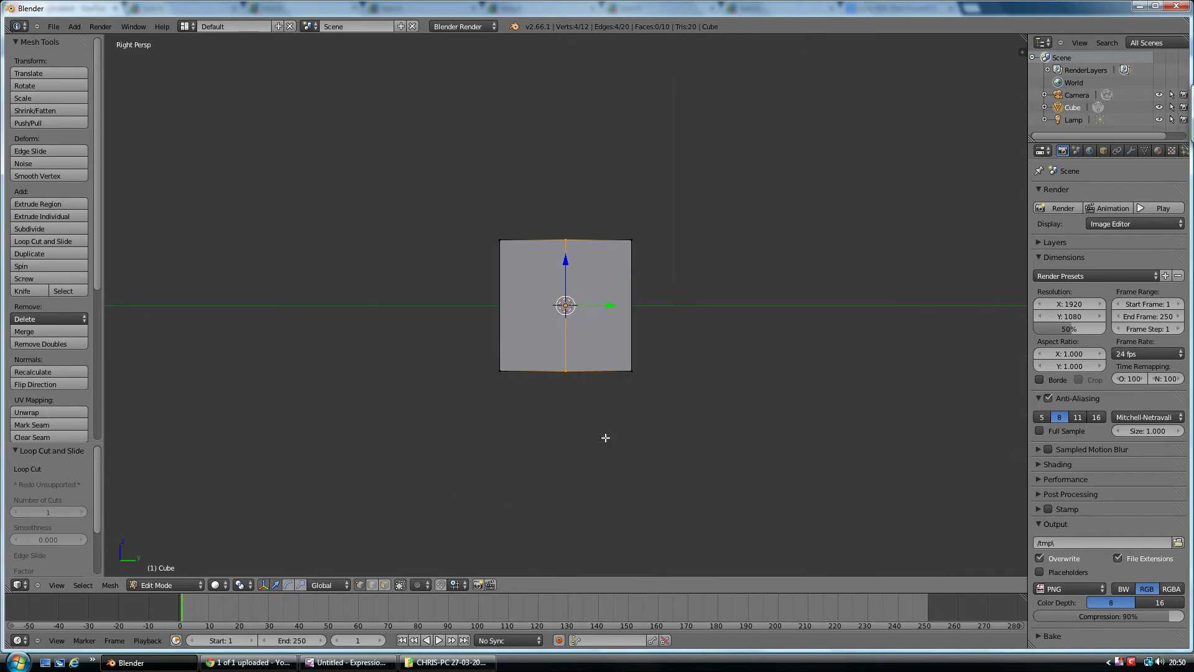
middle_drag(608, 437, 614, 487)
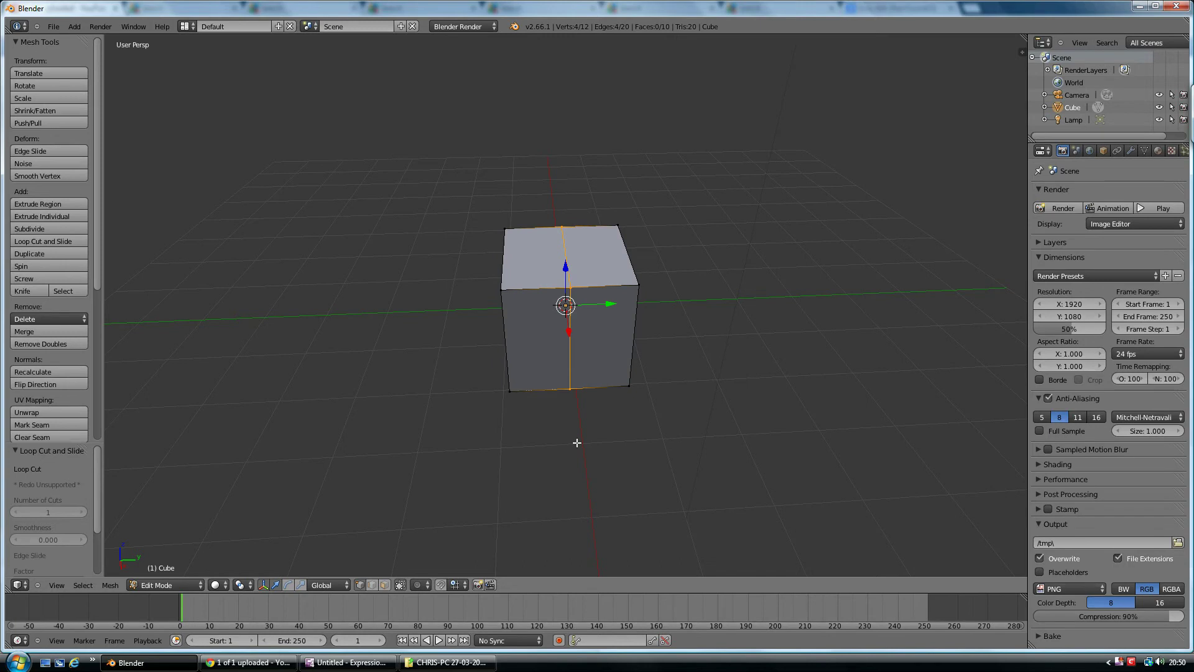
key(KP_3)
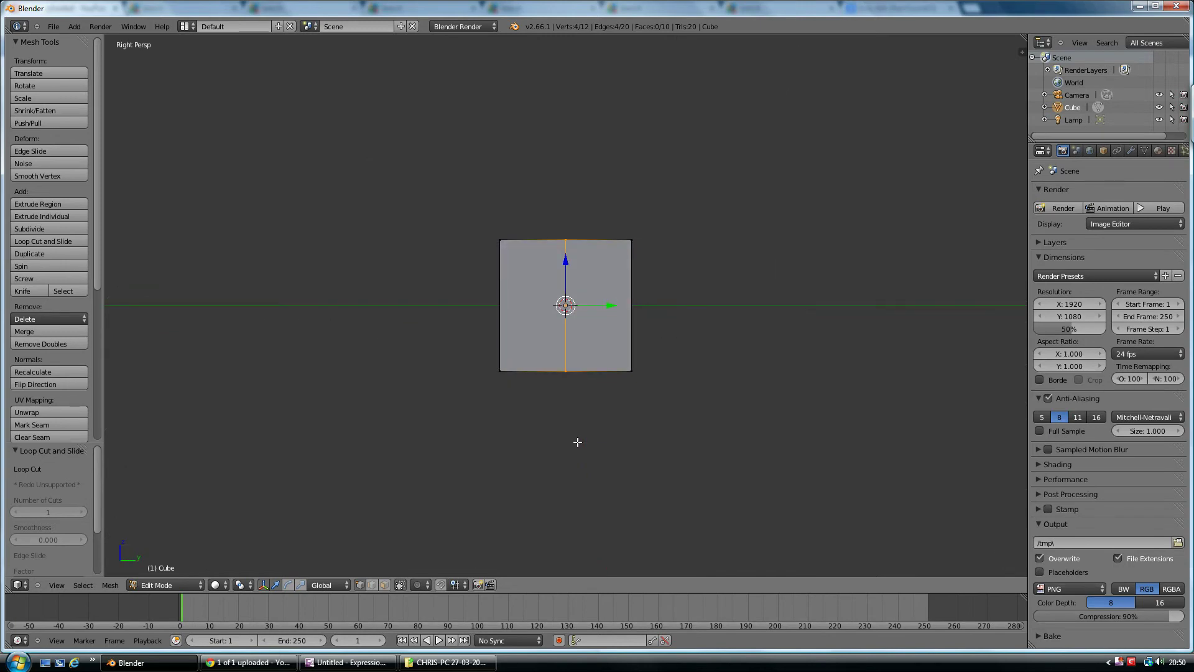
middle_drag(598, 412, 614, 483)
key(KP_3)
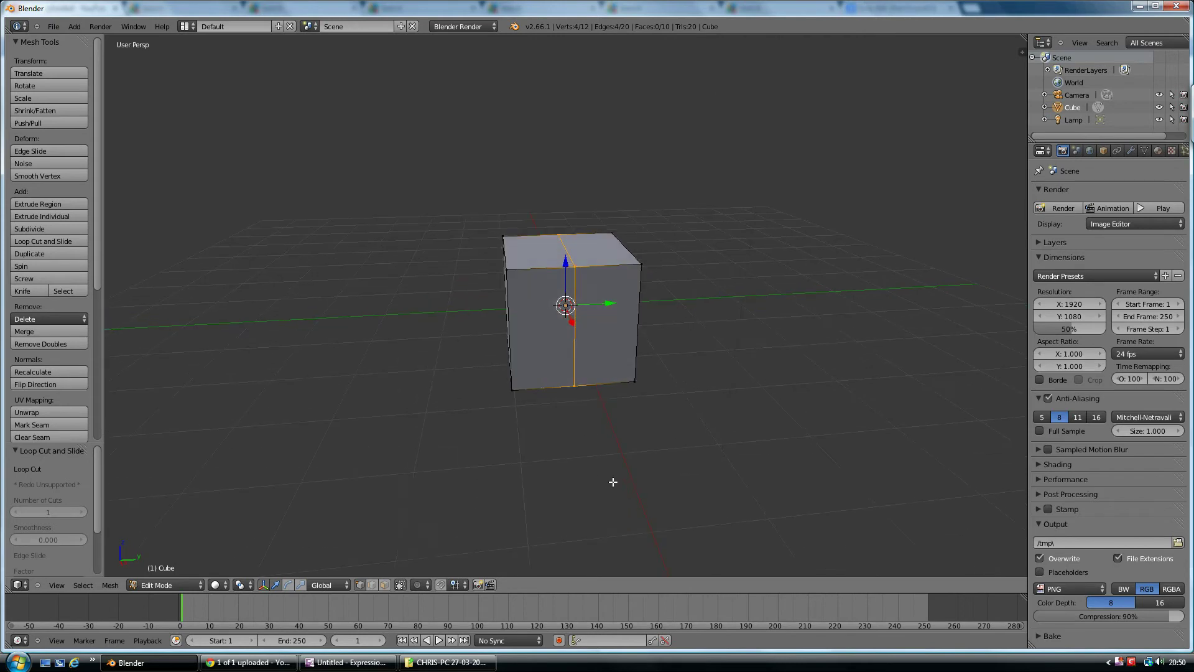
key(KP_3)
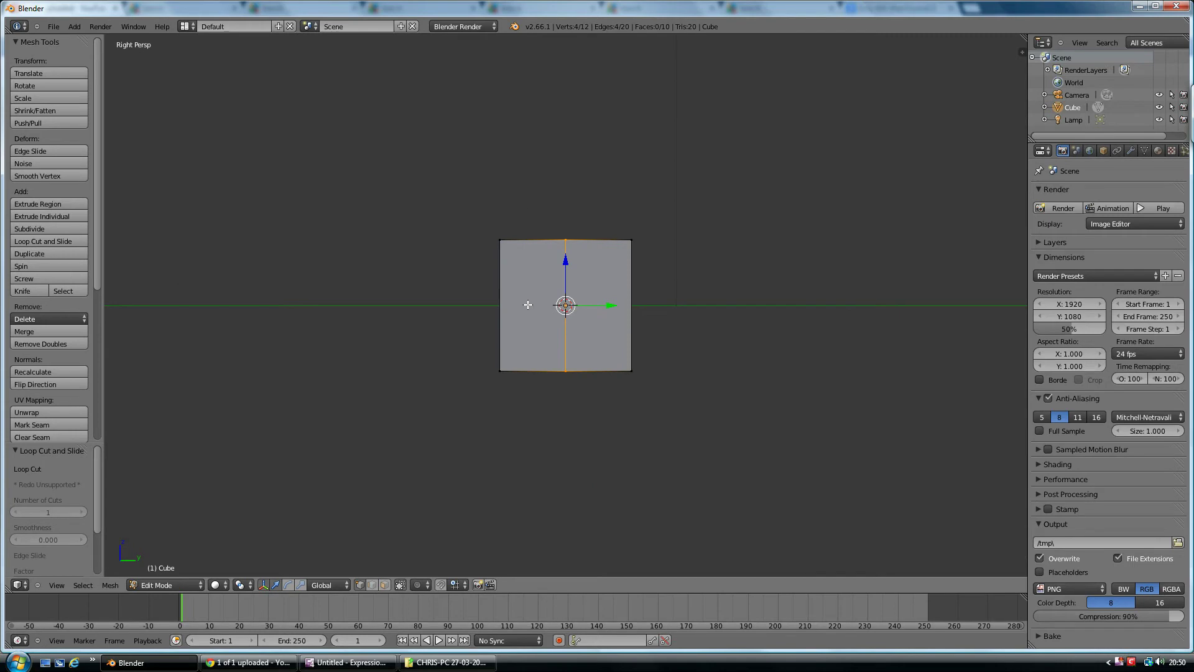
- Switch to face select and disable Limit selection to visible so hidden faces can be picked
key(ctrl+Tab)
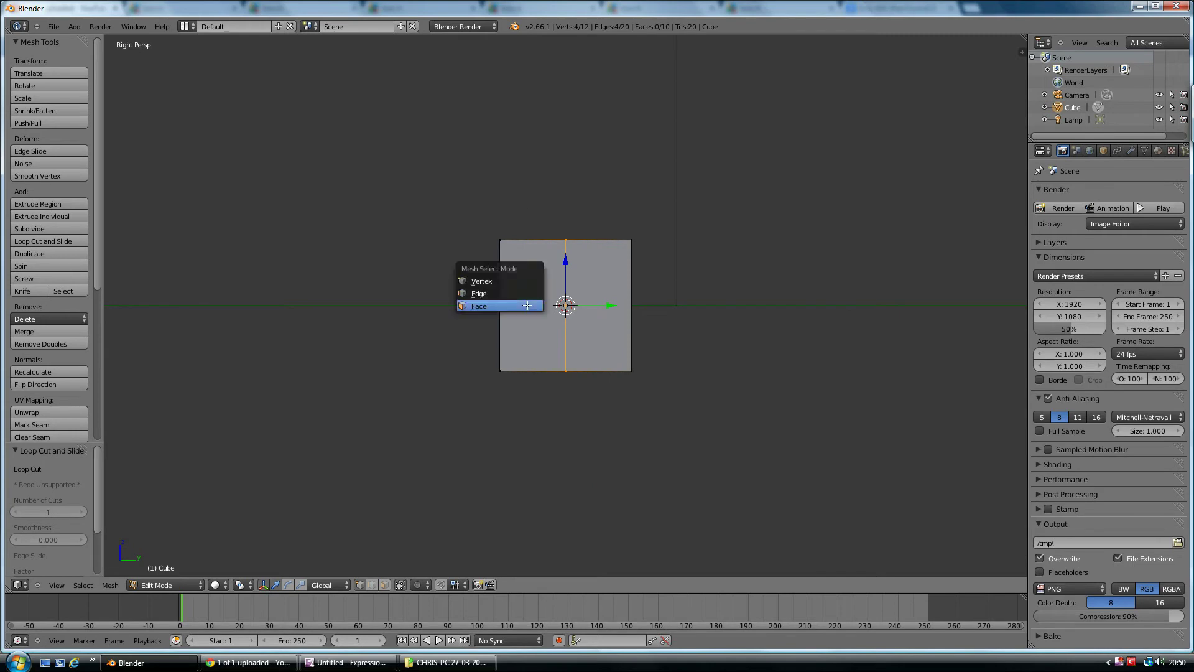
click(529, 306)
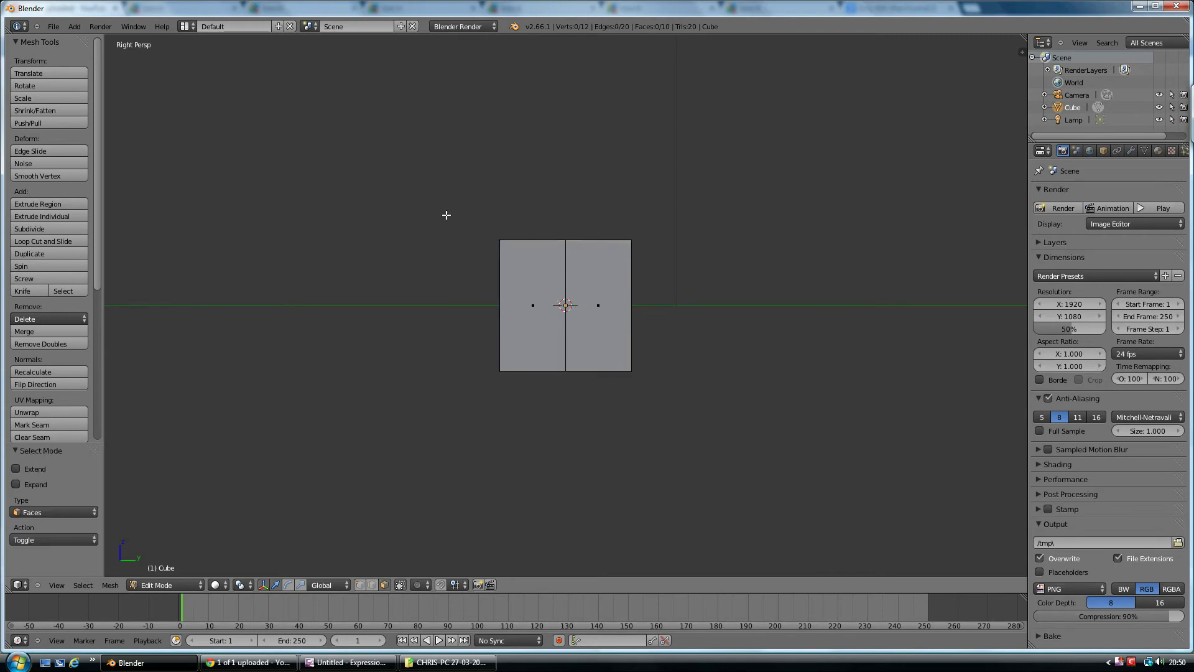
key(b)
drag(447, 212, 554, 420)
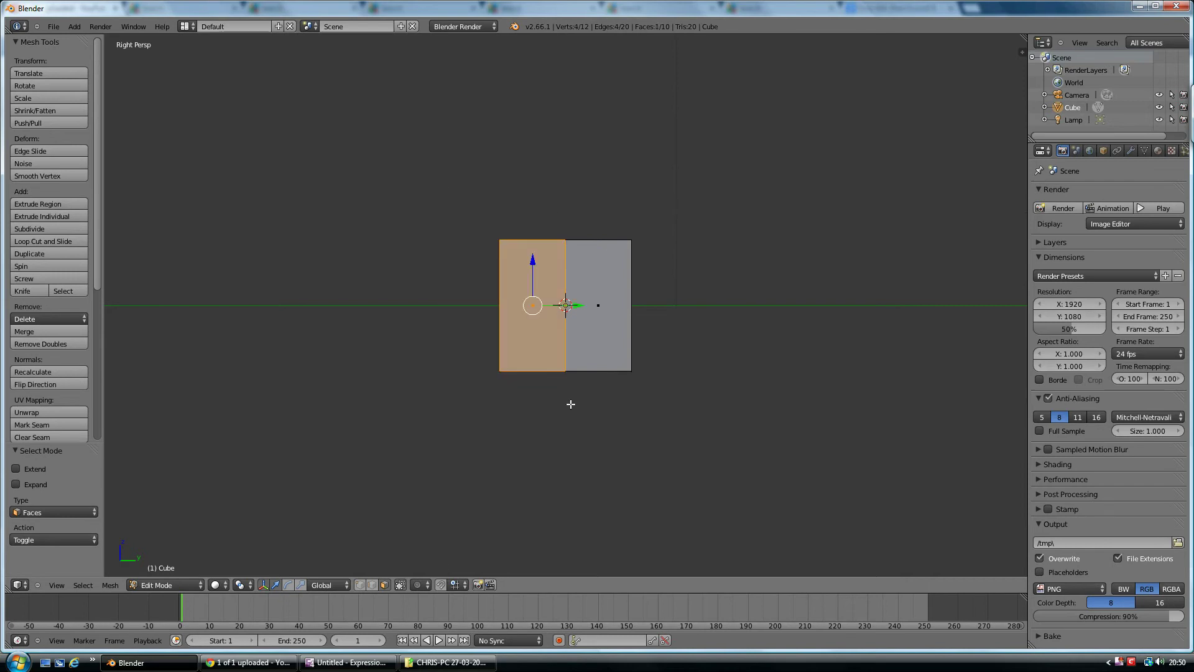
middle_drag(571, 404, 615, 434)
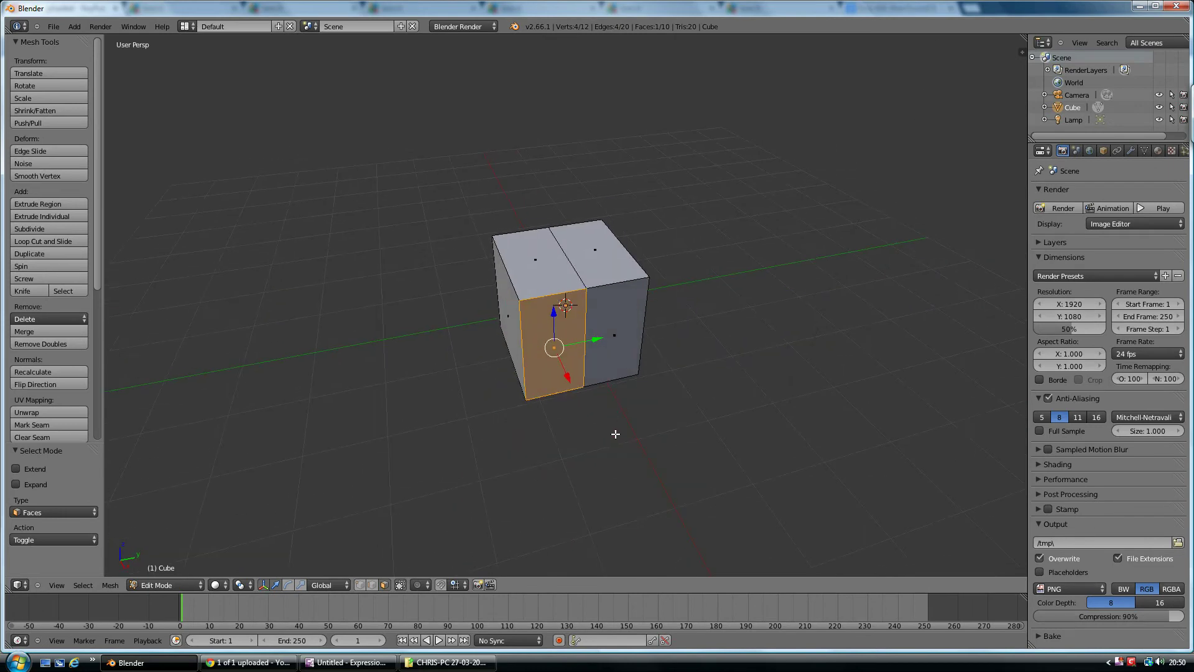
click(401, 585)
mouse_move(572, 437)
middle_down()
mouse_move(558, 427)
mouse_move(566, 436)
middle_up()
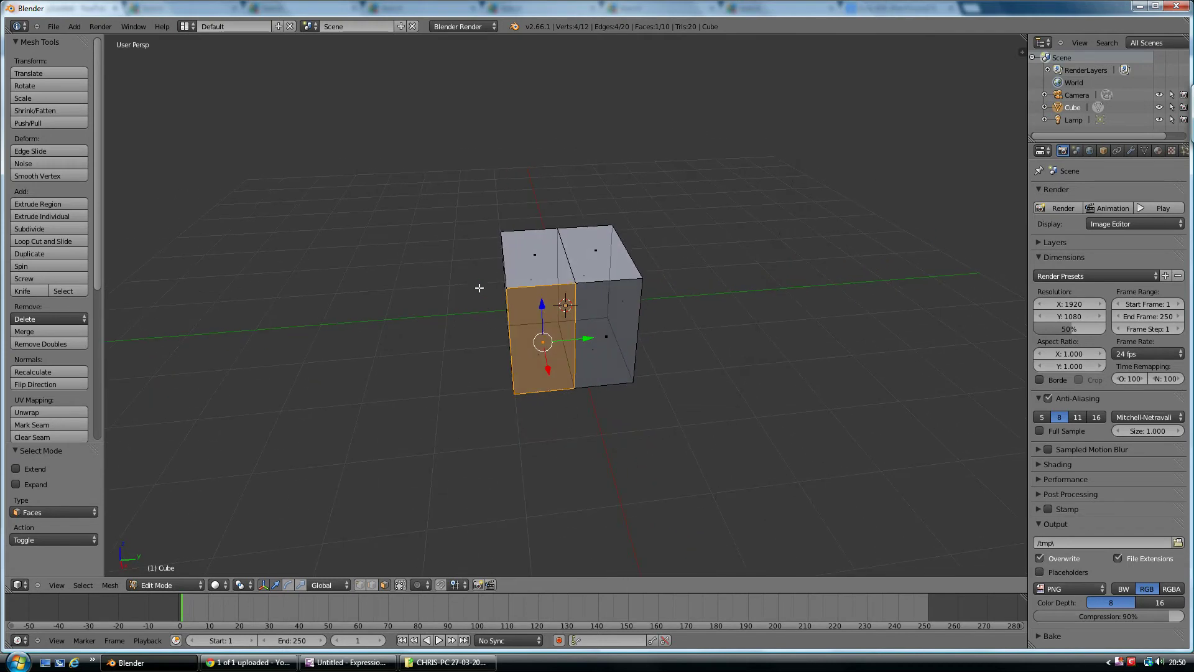
- Box-select all faces on the cube's left half and delete them
key(a)
key(b)
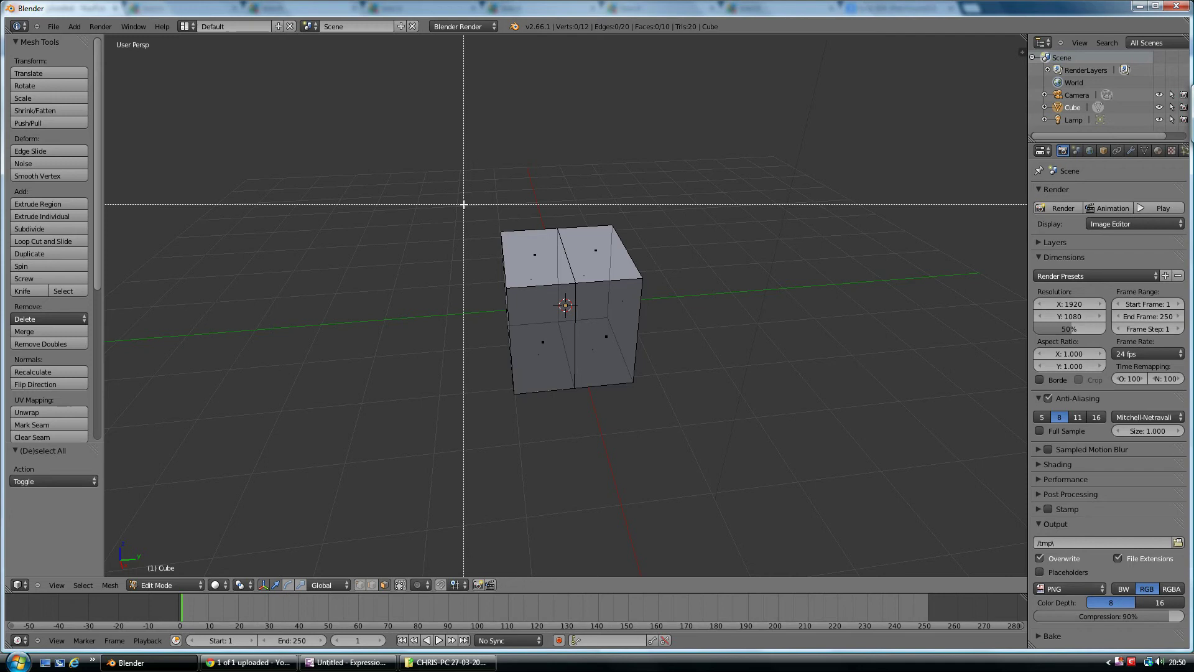
drag(464, 204, 553, 409)
middle_drag(560, 454, 537, 490)
key(x)
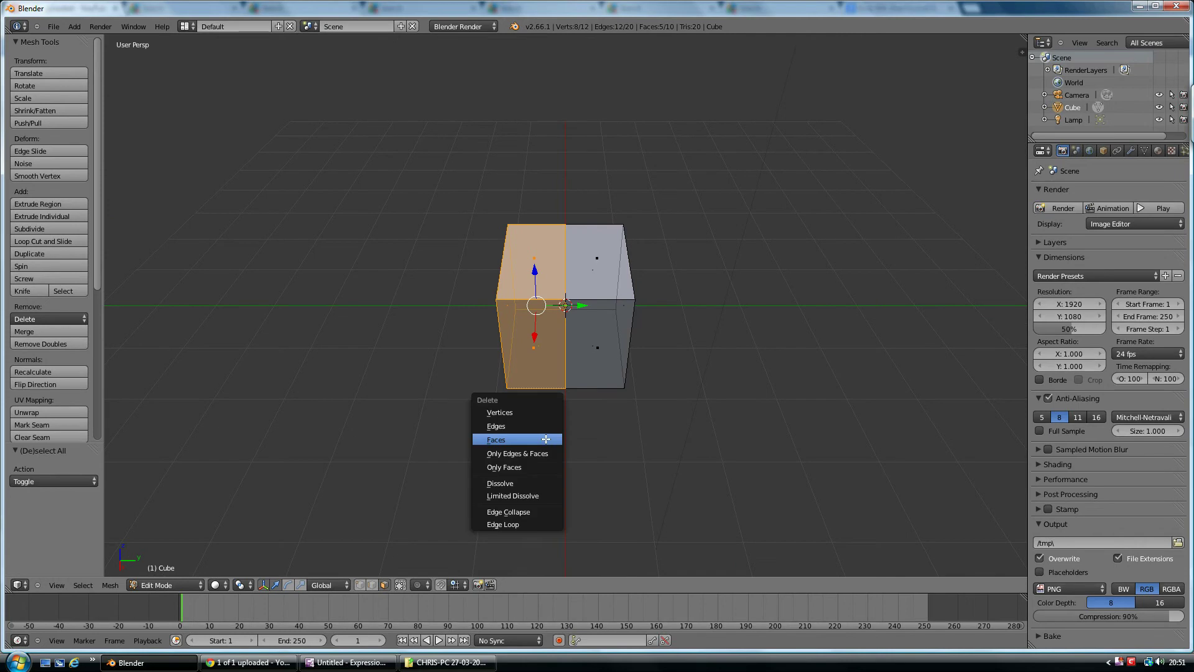
click(580, 429)
middle_drag(581, 427, 696, 404)
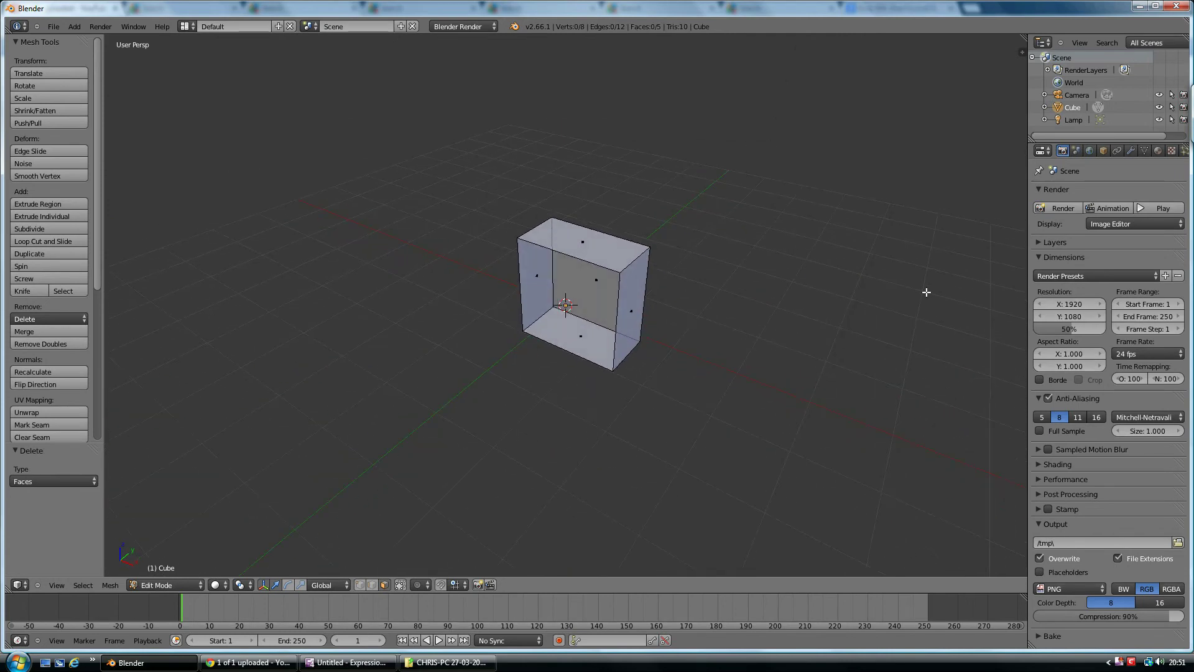
- Add a Mirror modifier to the half cube and set it to mirror along the Y axis
click(1131, 151)
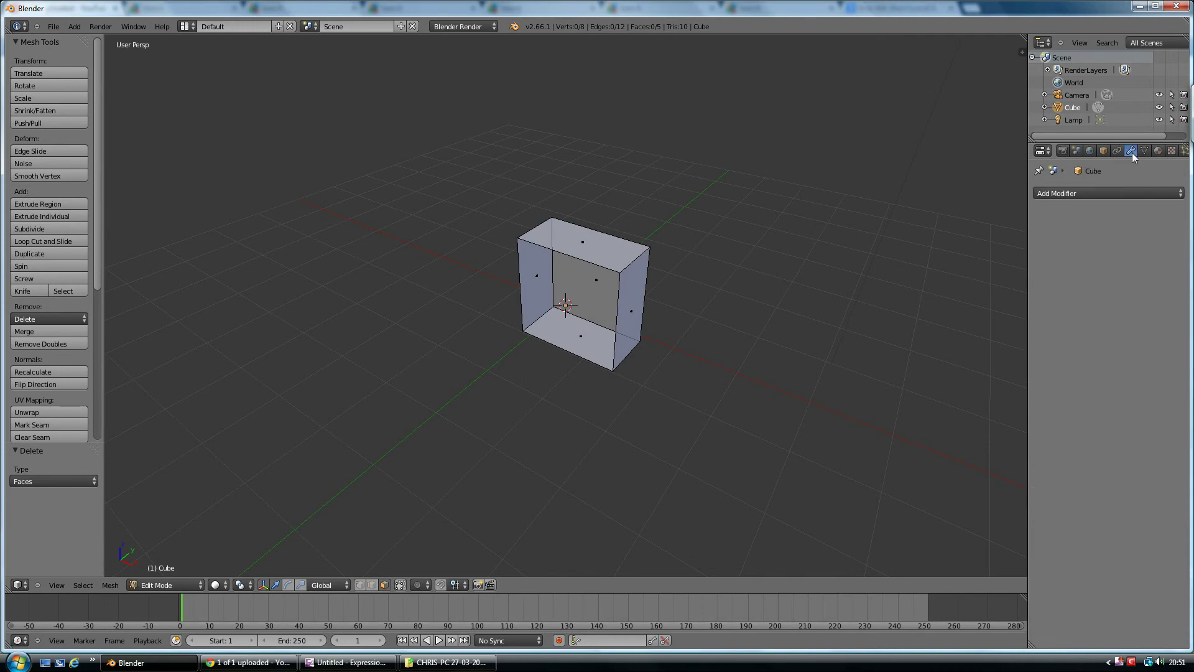
click(1057, 194)
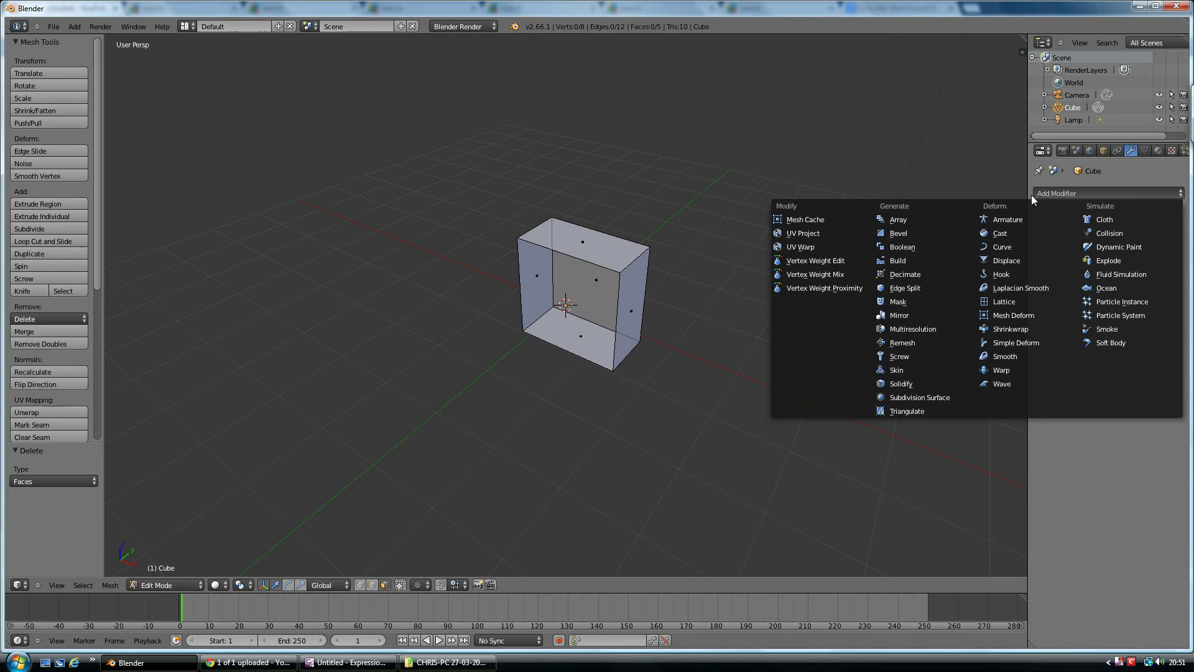
click(1031, 196)
click(1125, 192)
click(900, 316)
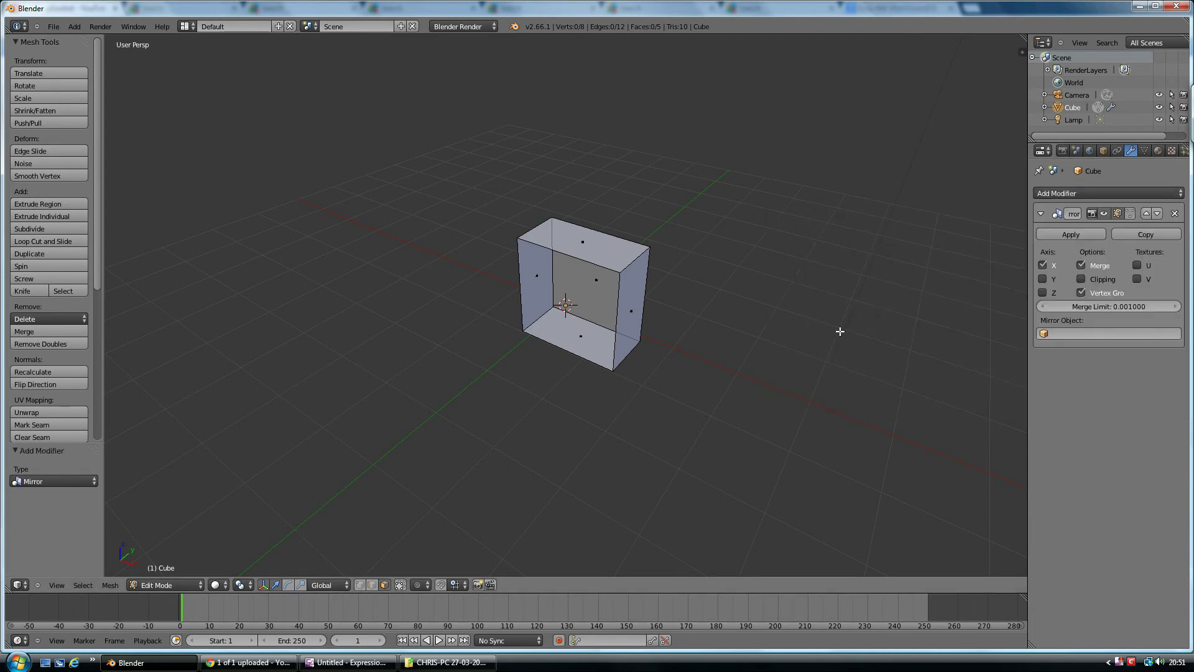
middle_drag(841, 331, 656, 336)
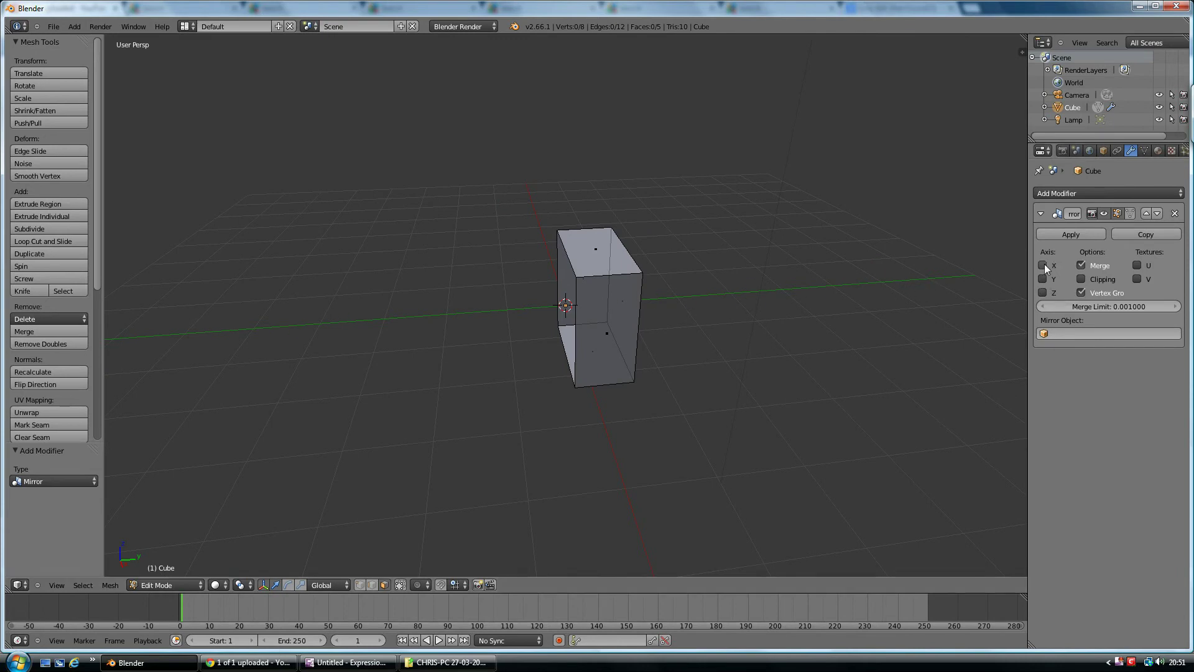
click(1042, 279)
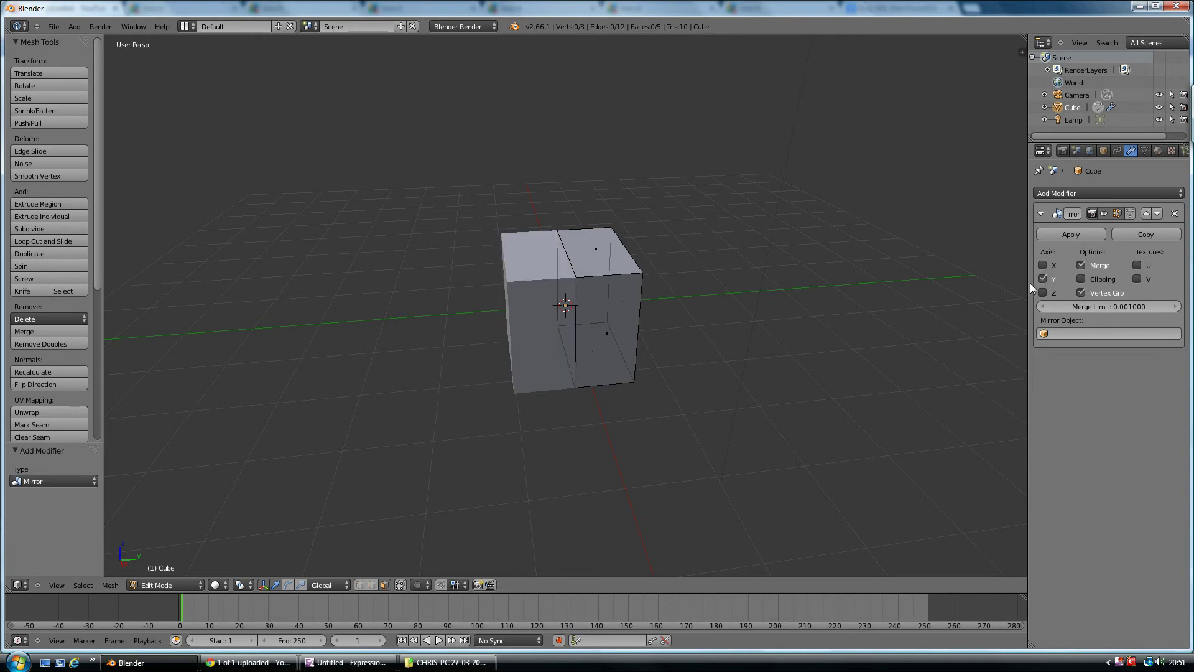
middle_drag(552, 319, 484, 331)
middle_drag(620, 370, 591, 370)
scroll(622, 348, up, 3)
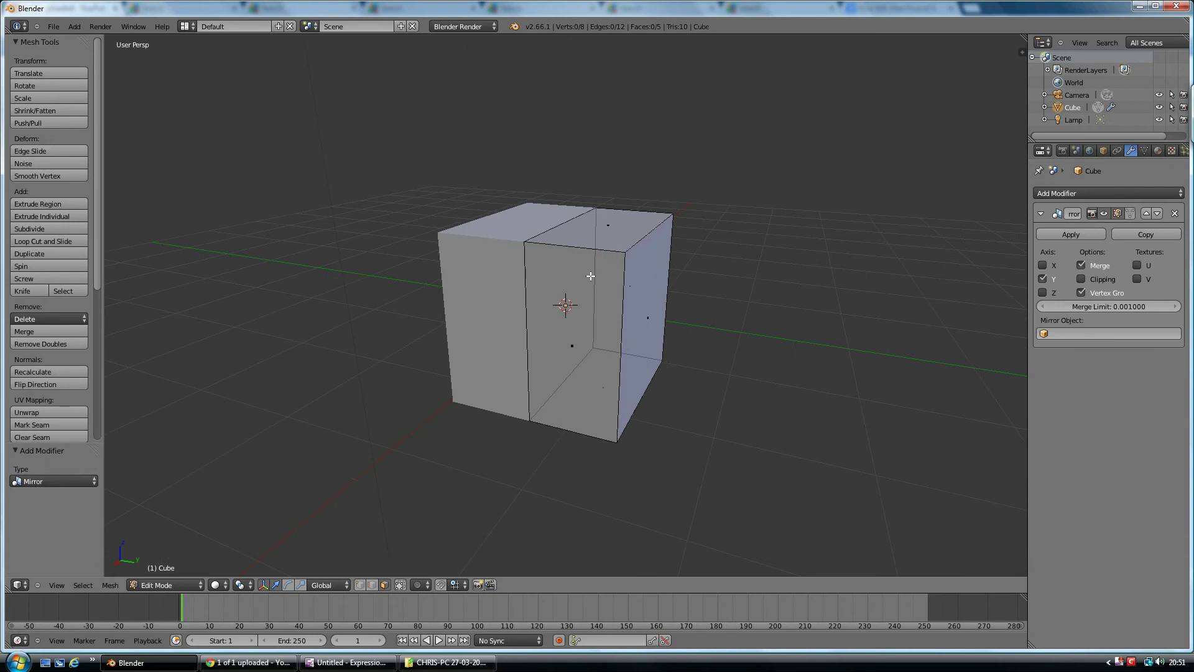
- Add a centred two-cut loop cut to the box, replacing an undone single cut
key(ctrl+r)
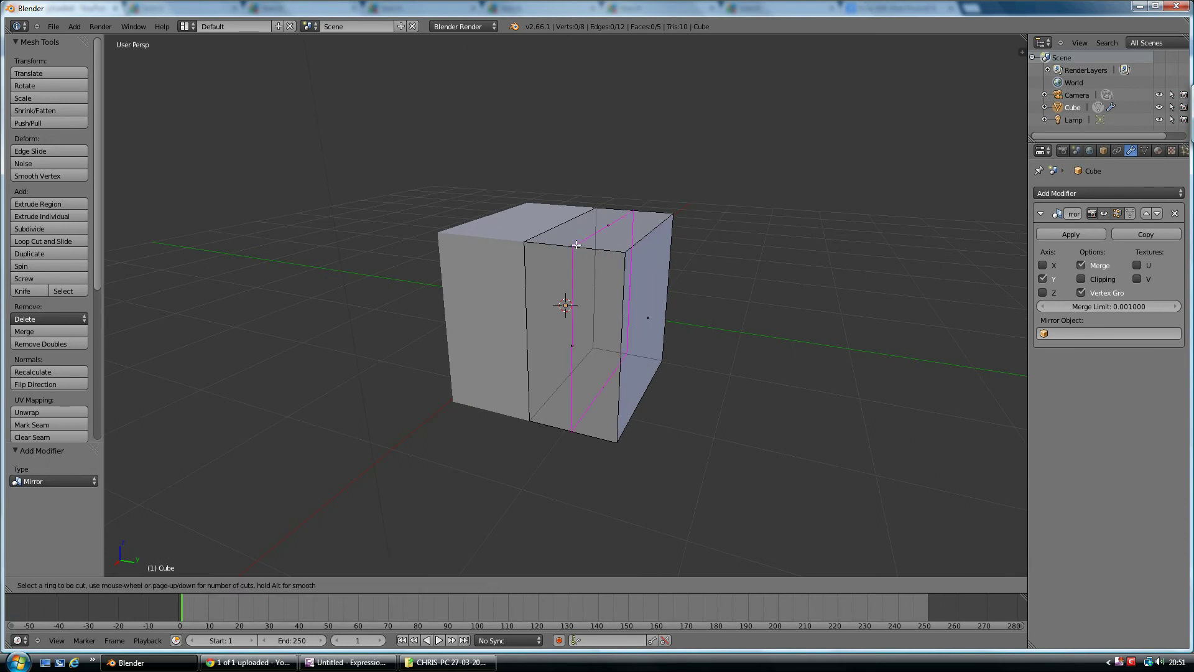
click(576, 245)
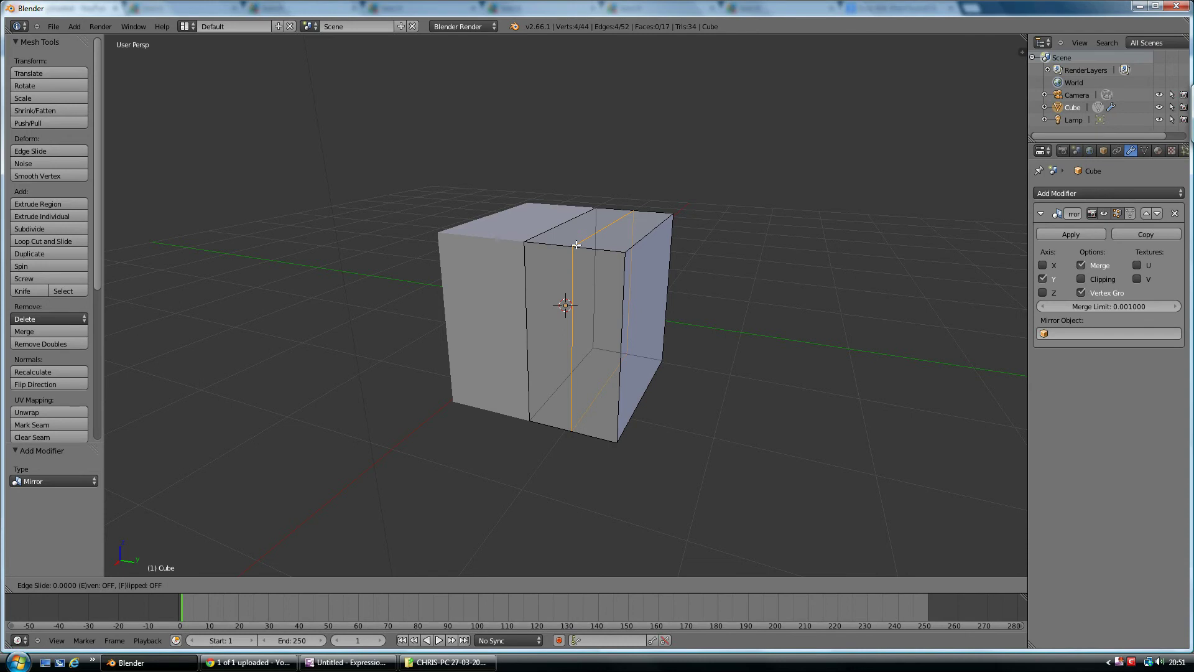
right_click(577, 245)
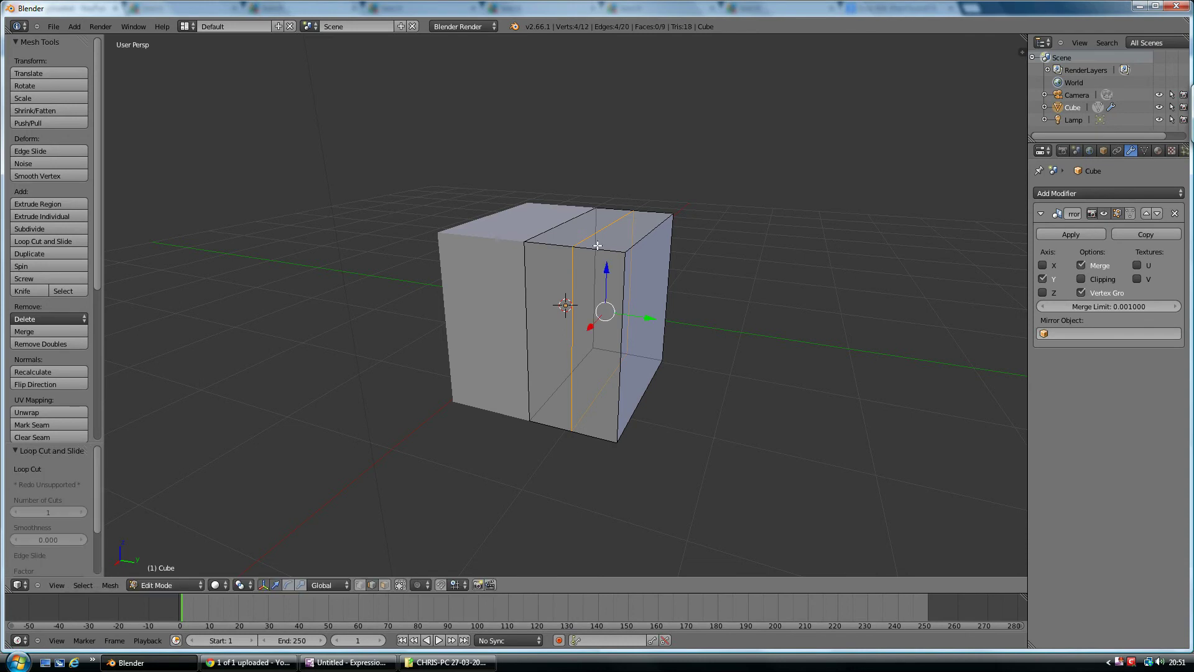
key(ctrl+z)
key(ctrl+r)
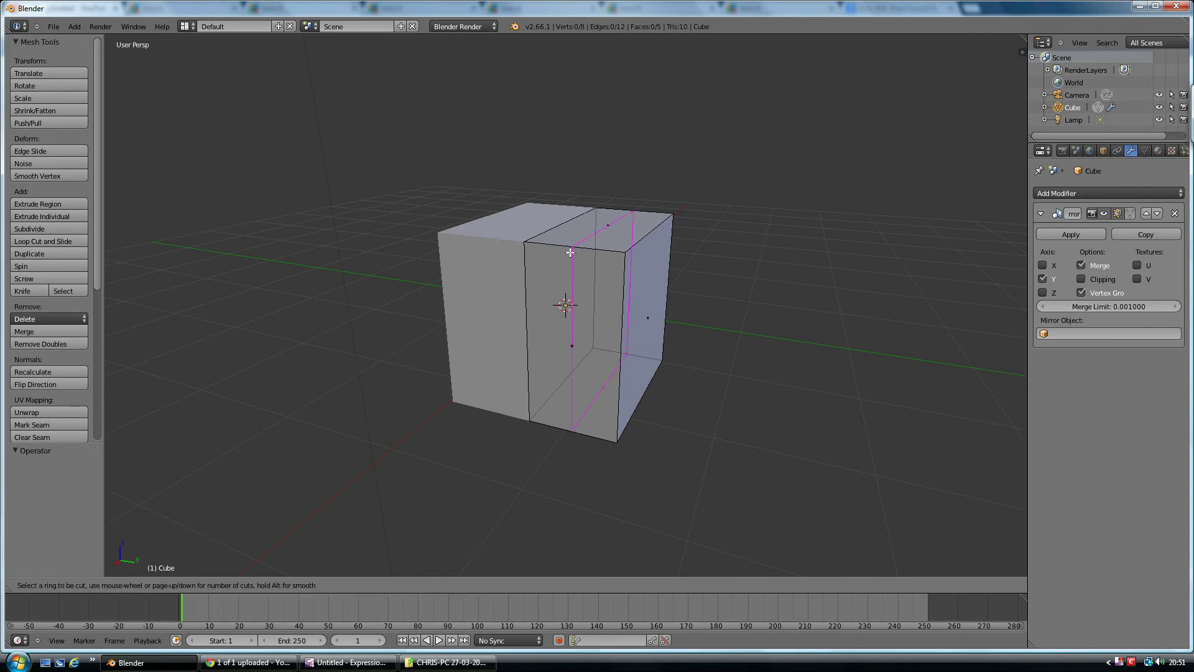
scroll(571, 252, up, 1)
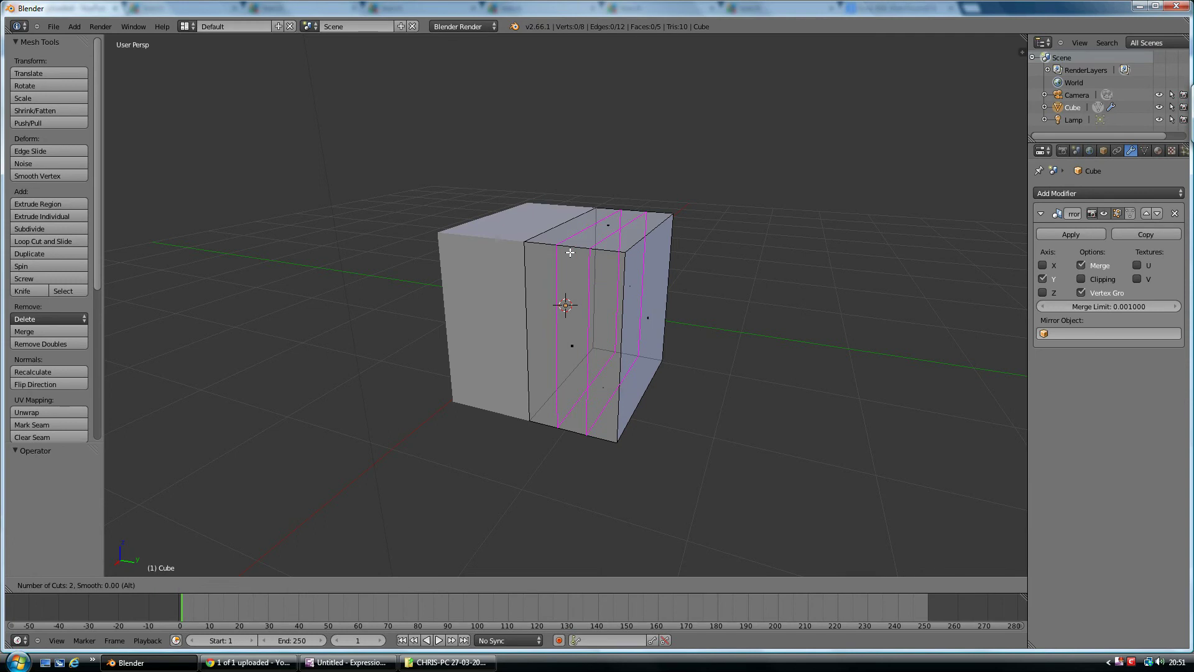
scroll(570, 252, up, 1)
scroll(570, 252, down, 1)
click(570, 252)
right_click(570, 252)
middle_drag(614, 262, 633, 267)
- Add two more centred two-cut loop cuts running in other directions around the box
key(a)
key(ctrl+r)
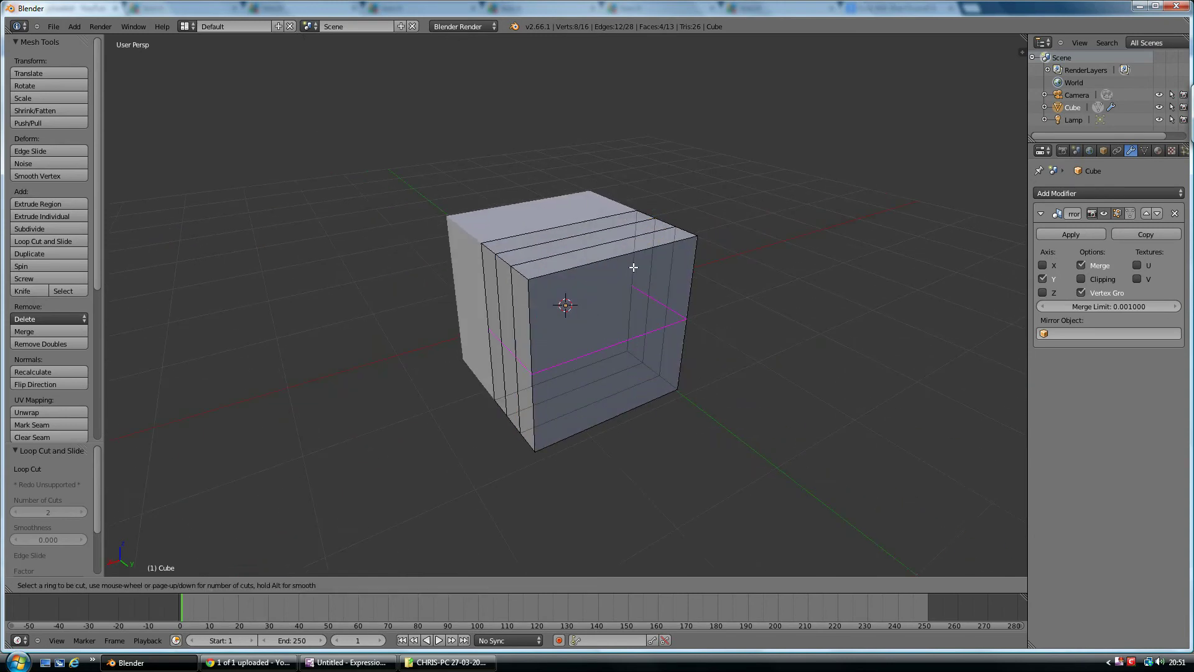
scroll(595, 260, up, 1)
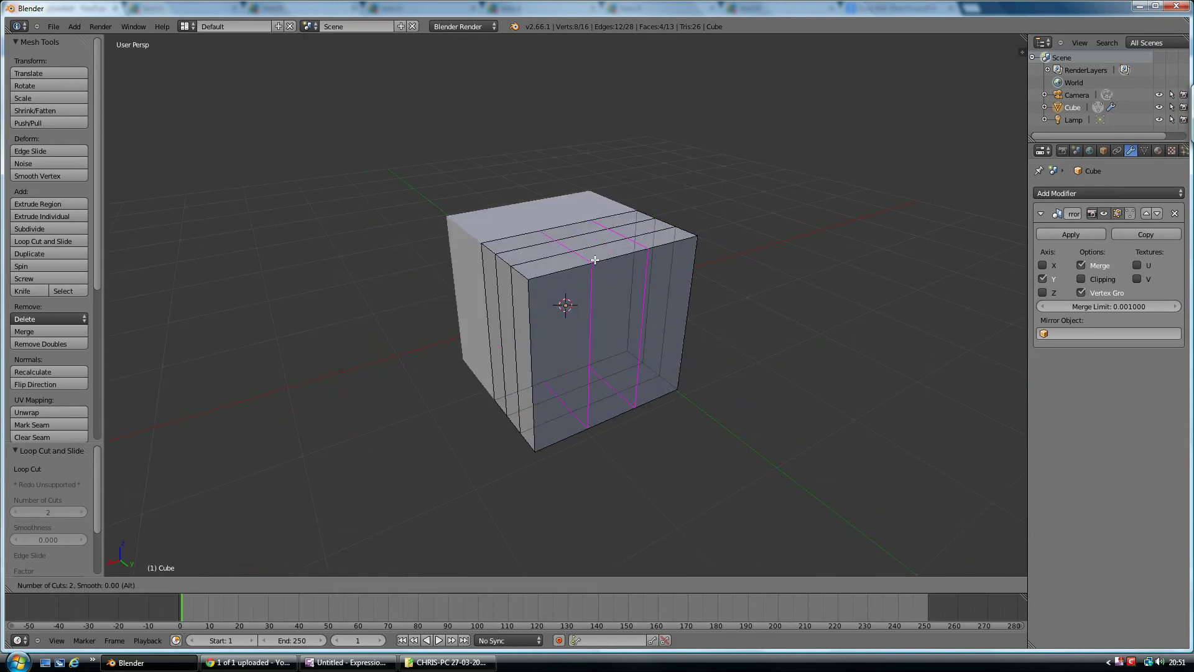
click(595, 260)
right_click(595, 260)
key(a)
key(ctrl+r)
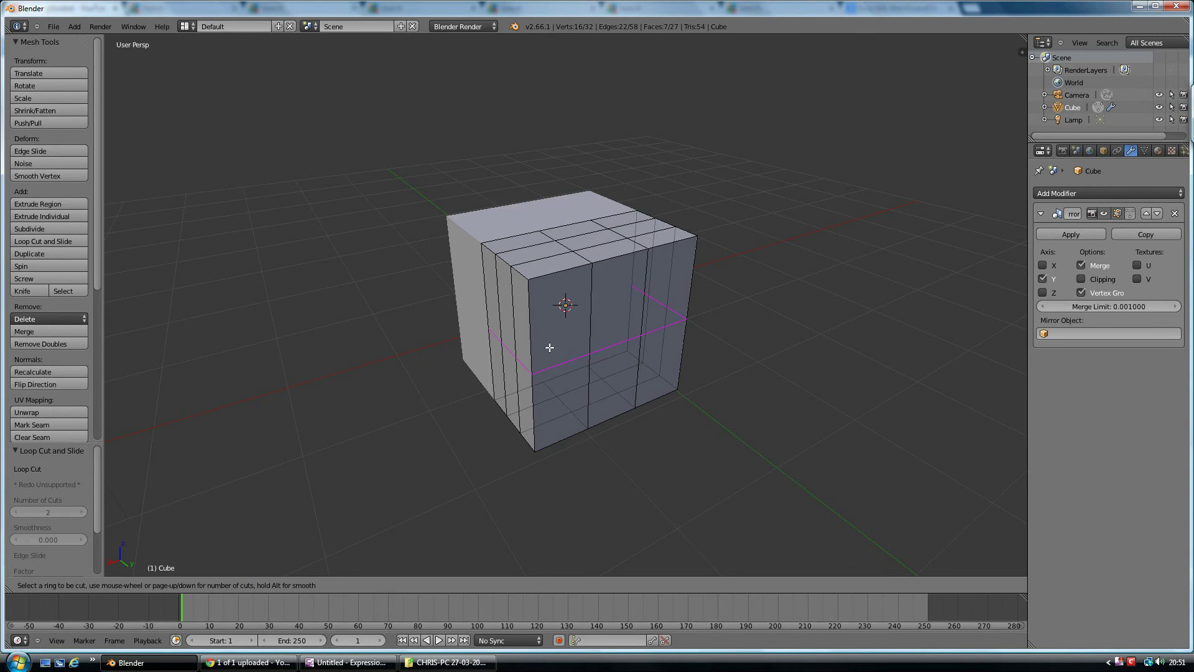
click(549, 347)
right_click(550, 347)
middle_drag(546, 325, 580, 324)
- In edge select mode, shift the top and bottom edge rows along X
key(ctrl+Tab)
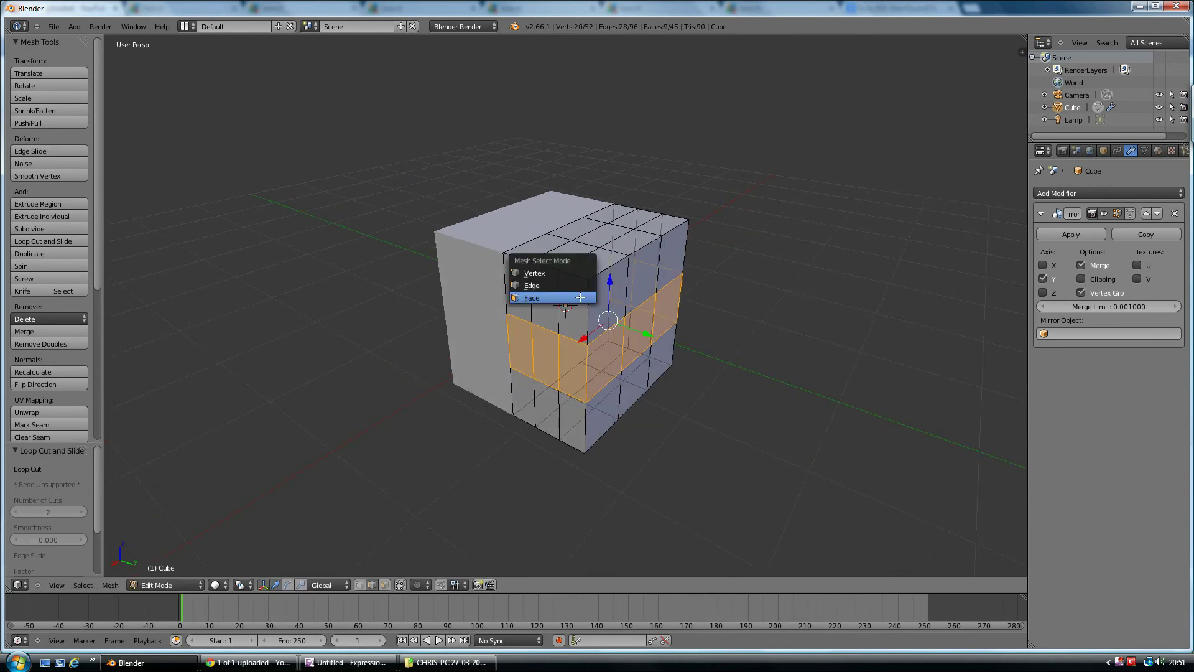
click(546, 284)
right_click(573, 274)
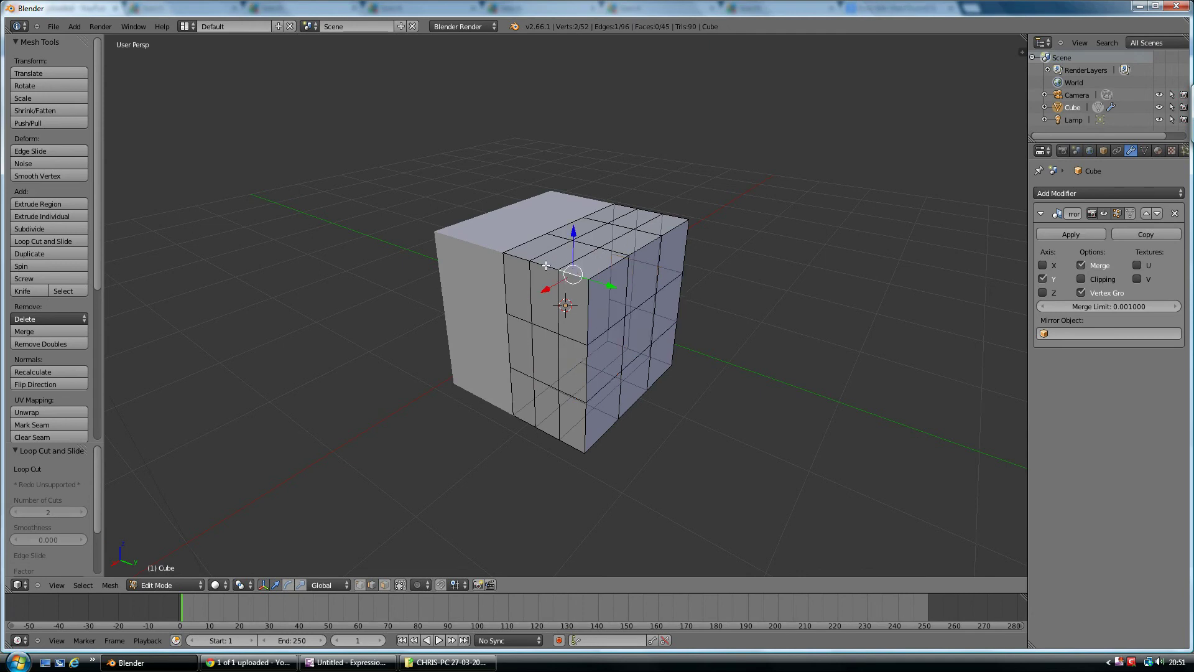
shift+right_click(547, 266)
shift+right_click(517, 257)
drag(519, 280, 533, 269)
middle_drag(579, 345, 558, 428)
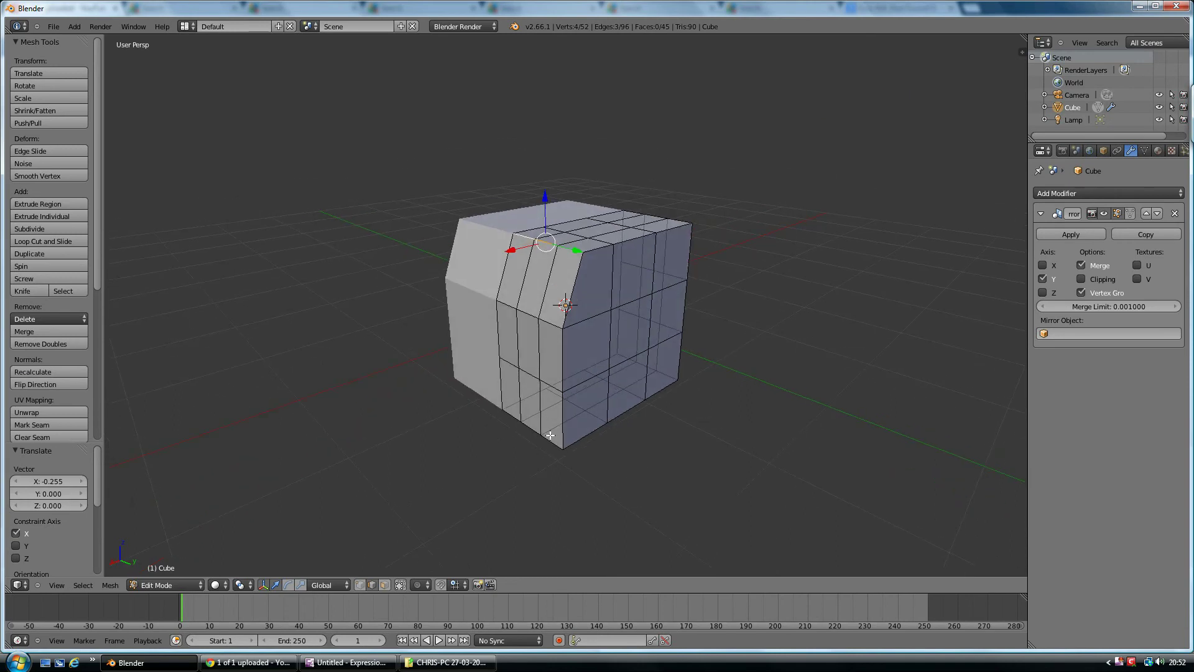
right_click(549, 437)
shift+right_click(513, 414)
drag(510, 439, 520, 432)
- Move the middle column of three vertical edges along X
right_click(561, 346)
shift+right_click(574, 288)
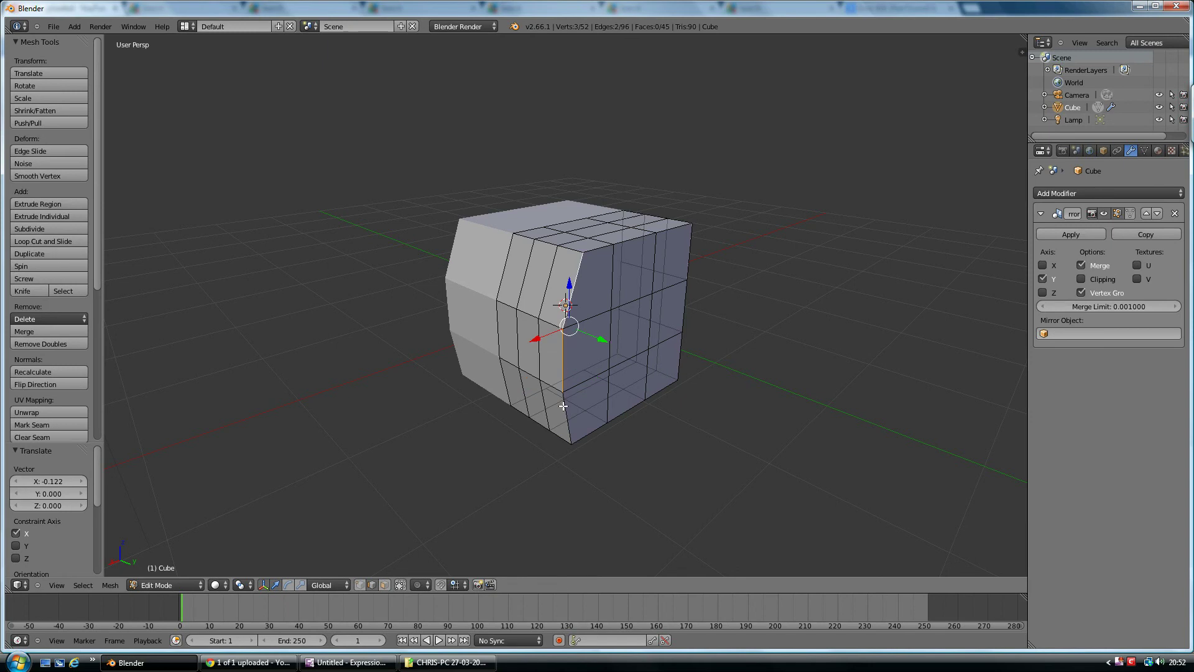
shift+right_click(567, 408)
key(g)
key(x)
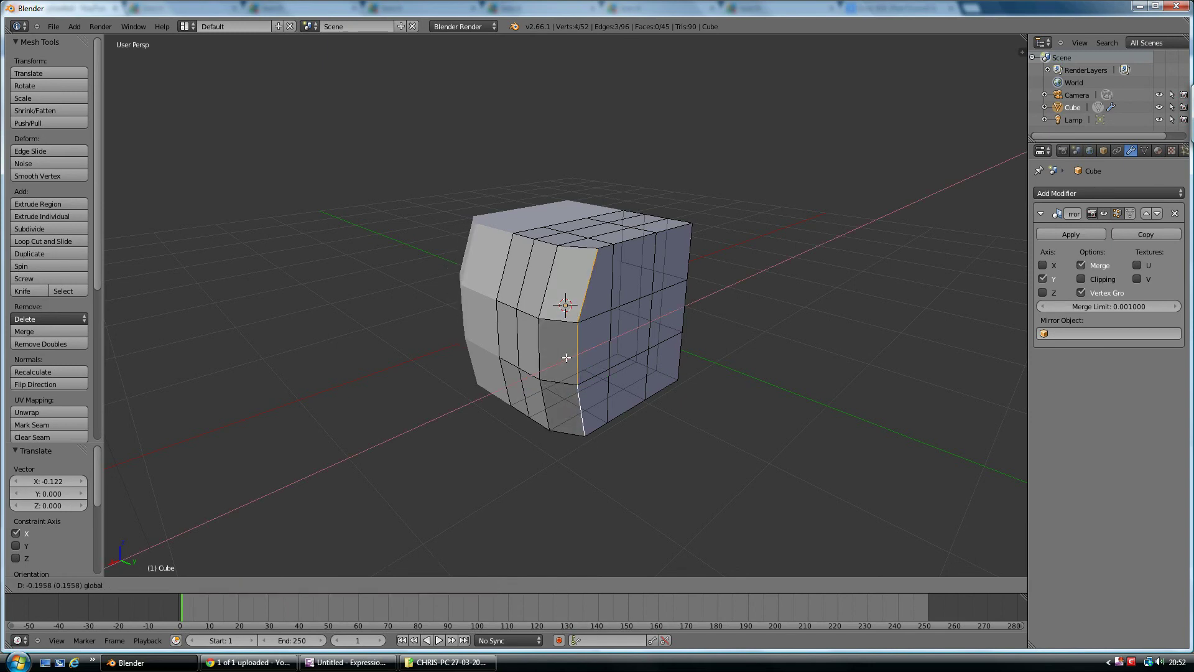
click(564, 357)
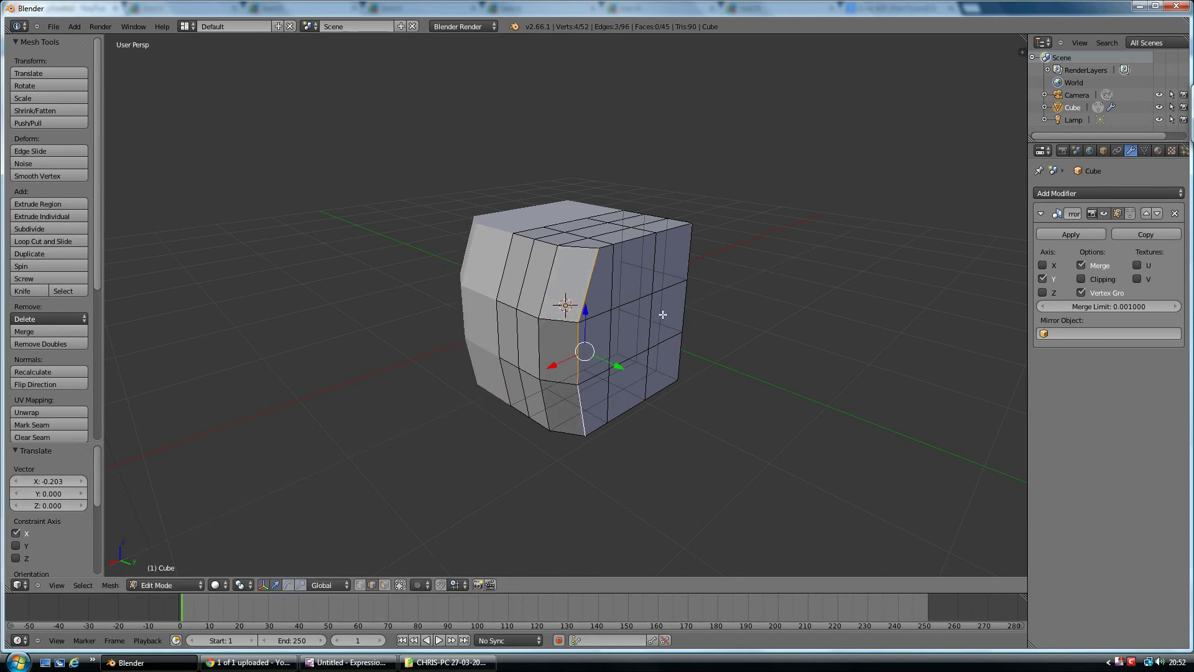
- Push the right side's three vertical edges outward along X
right_click(691, 252)
shift+right_click(684, 310)
shift+right_click(682, 351)
key(g)
key(x)
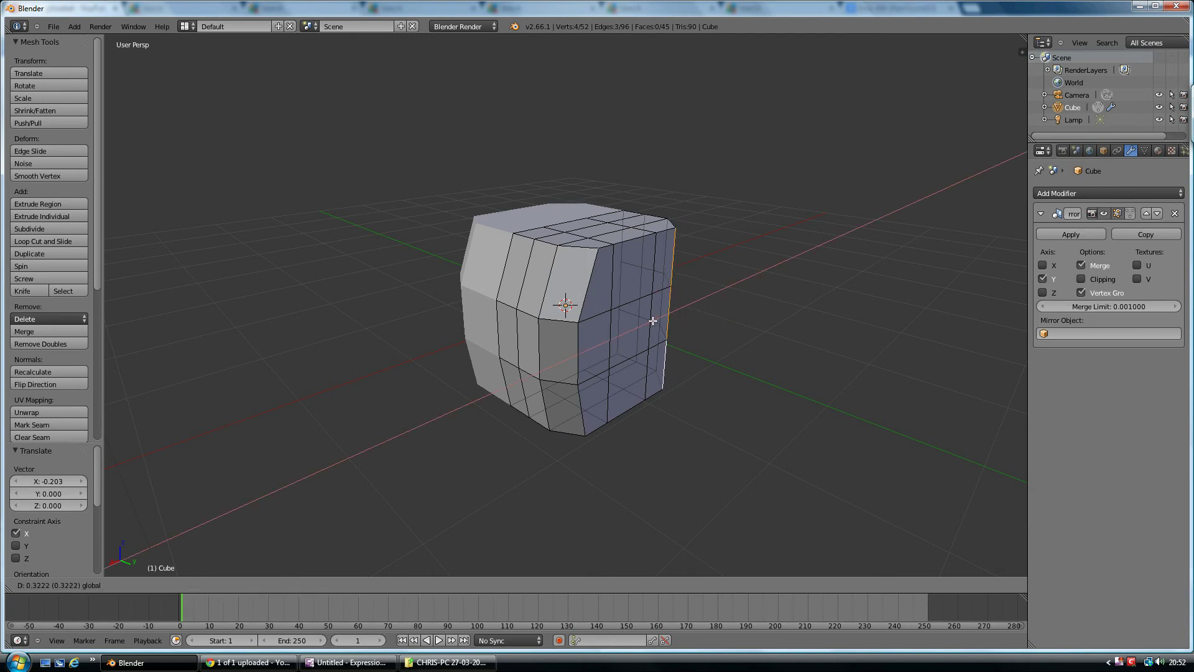
click(667, 315)
middle_drag(666, 316, 575, 278)
- Select the three segments of the top front edge
right_click(567, 270)
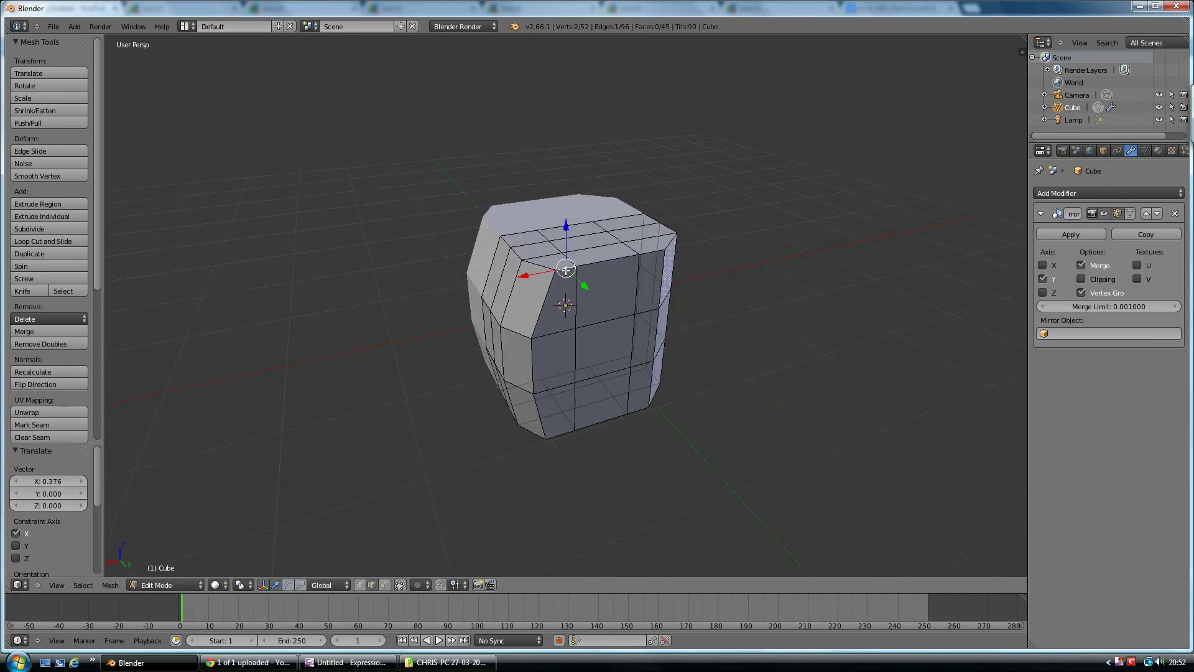
shift+right_click(600, 265)
shift+right_click(651, 253)
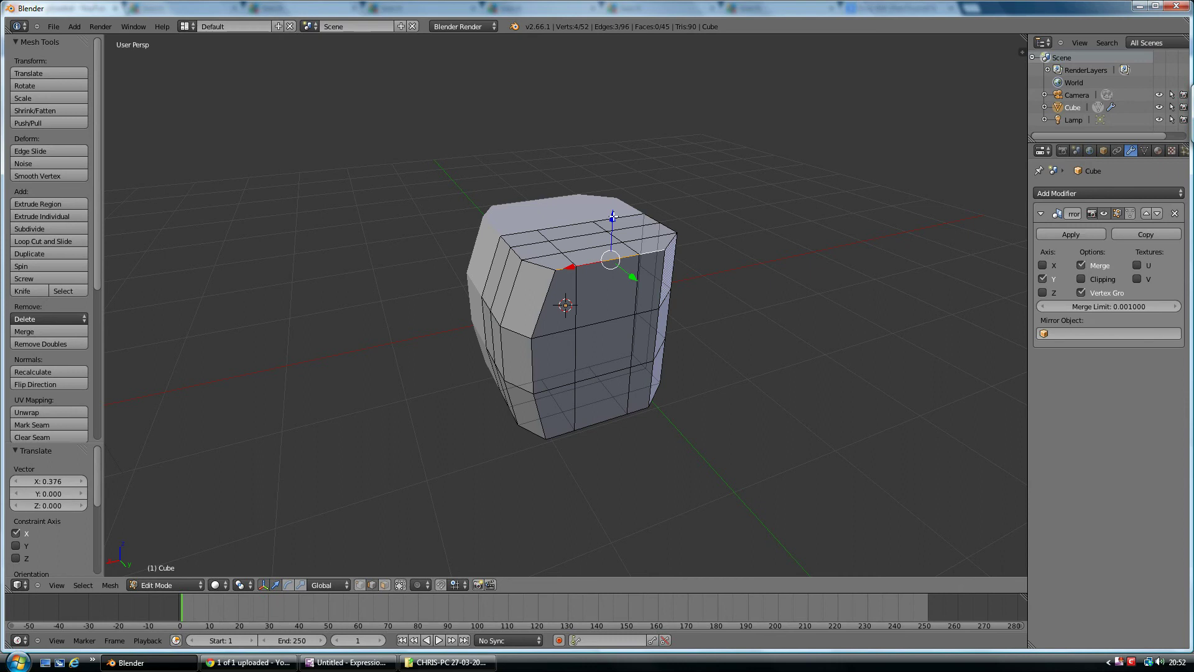
- Lower the top front edge along Z
key(g)
key(z)
click(618, 274)
middle_drag(618, 273, 571, 259)
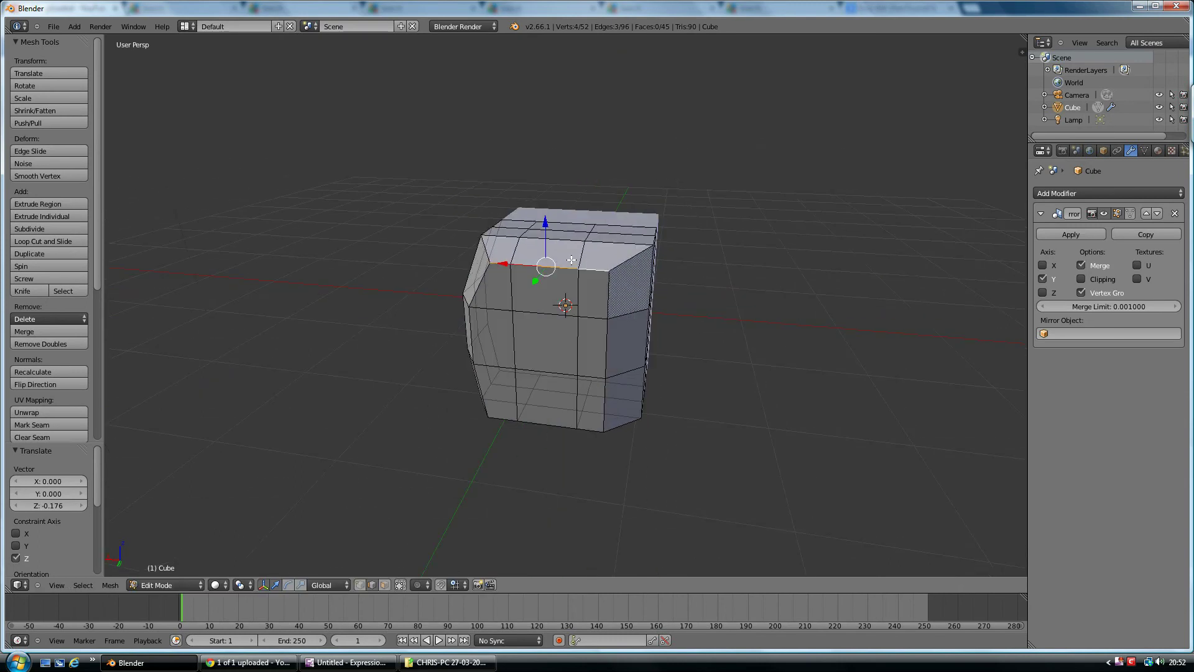
middle_drag(649, 272, 598, 274)
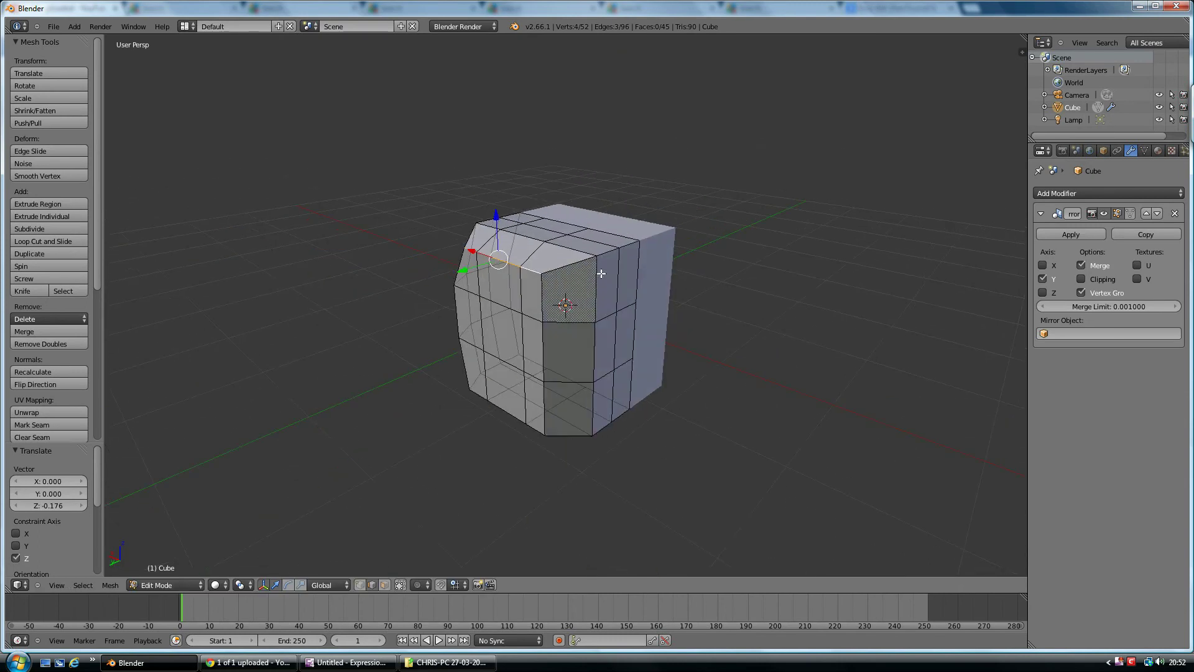
- Select the vertical front corner edges and slide them sideways along X
right_click(594, 351)
shift+right_click(597, 297)
shift+right_click(594, 386)
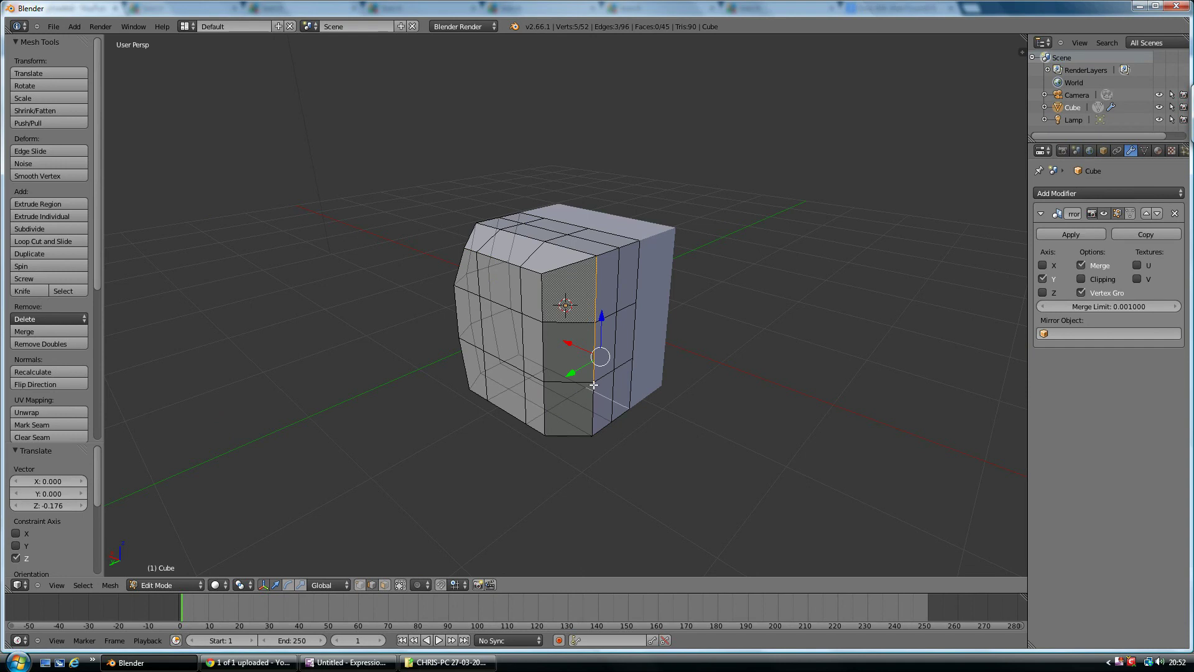
right_click(605, 296)
shift+right_click(593, 395)
shift+right_click(589, 403)
drag(560, 341, 560, 341)
middle_drag(560, 341, 501, 369)
- Reselect the lower front vertices down to the bottom one and shift them sideways
shift+right_click(525, 377)
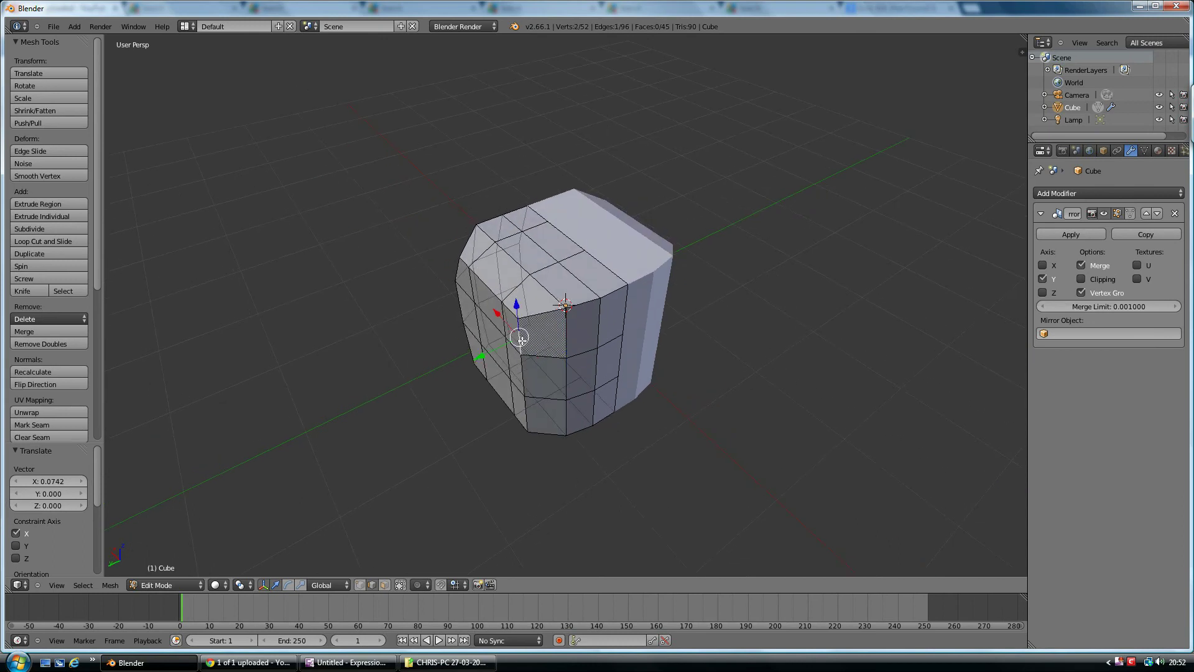
shift+right_click(527, 417)
key(g)
key(x)
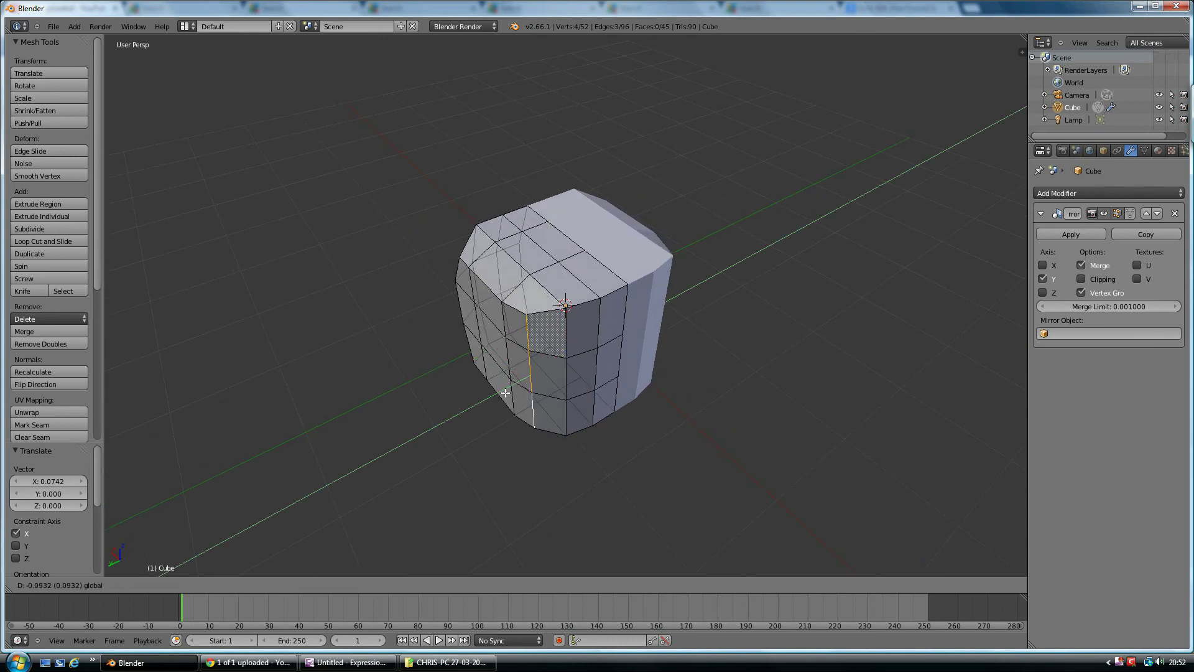
click(505, 393)
- Pull three stacked side edges inward along Y (about −0.124)
middle_drag(505, 394, 623, 353)
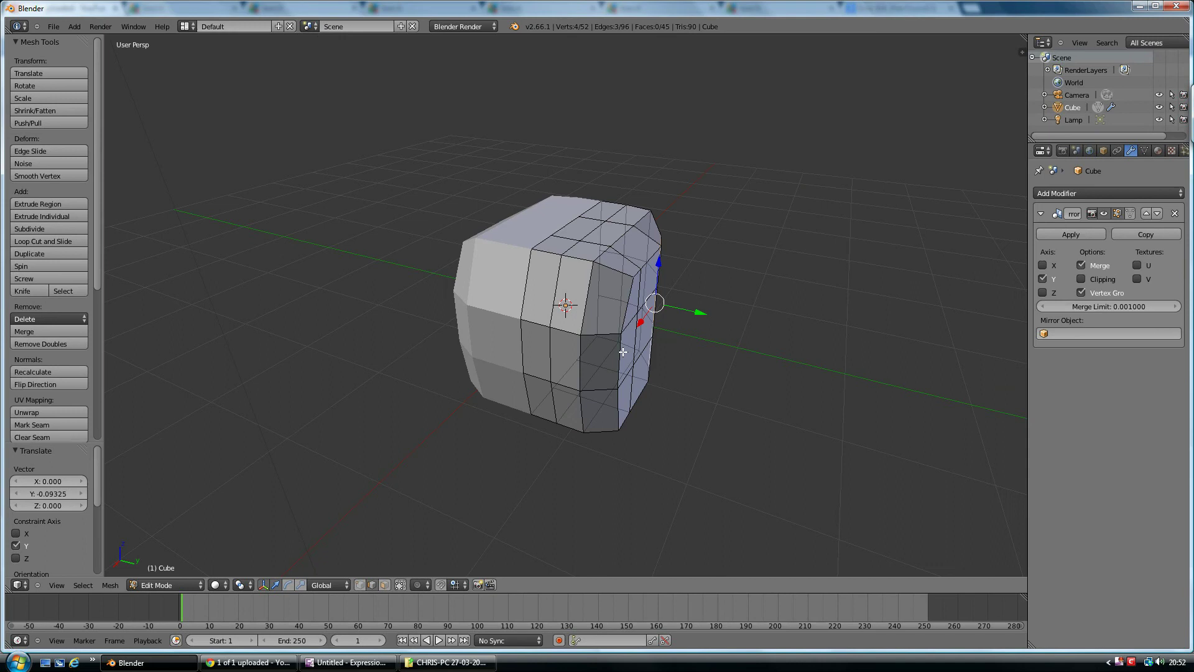
right_click(619, 359)
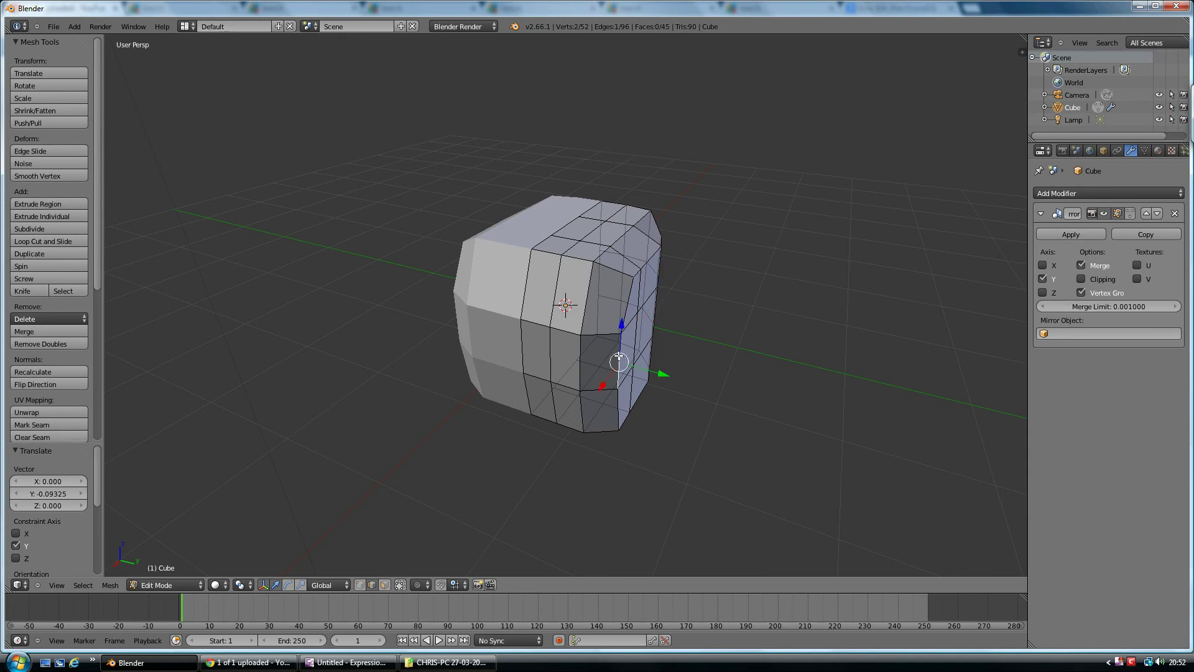
shift+right_click(619, 408)
shift+right_click(623, 317)
key(g)
key(y)
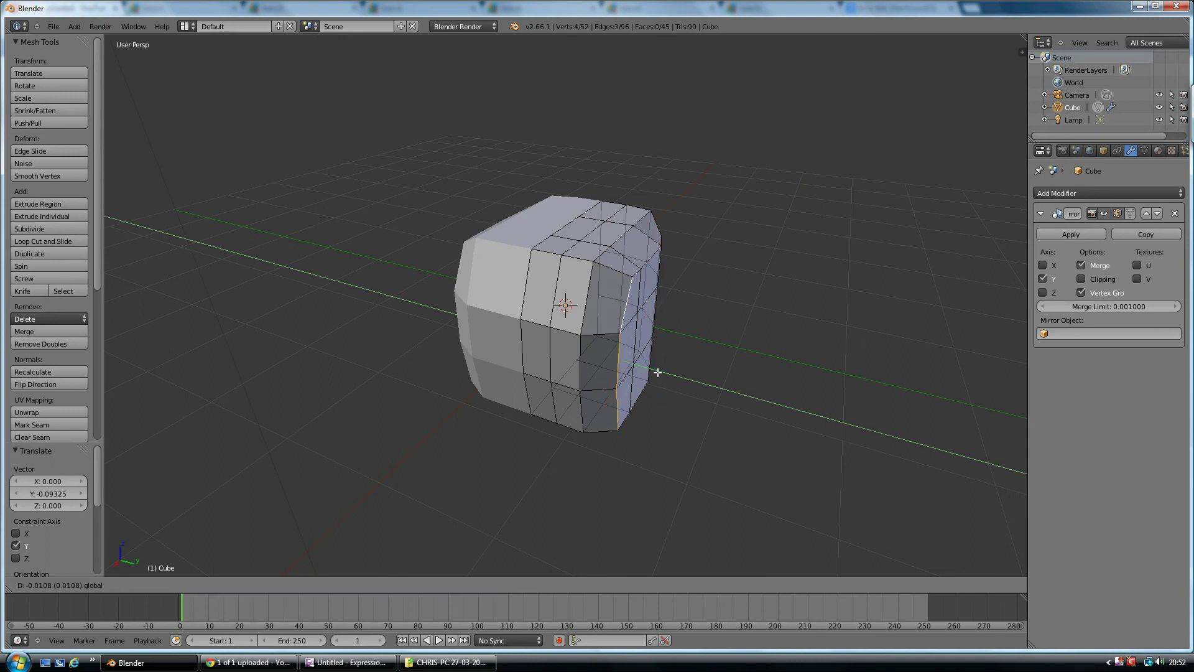
click(617, 363)
middle_drag(617, 363, 564, 352)
- Raise a single front edge upward along Z
right_click(570, 352)
key(g)
key(z)
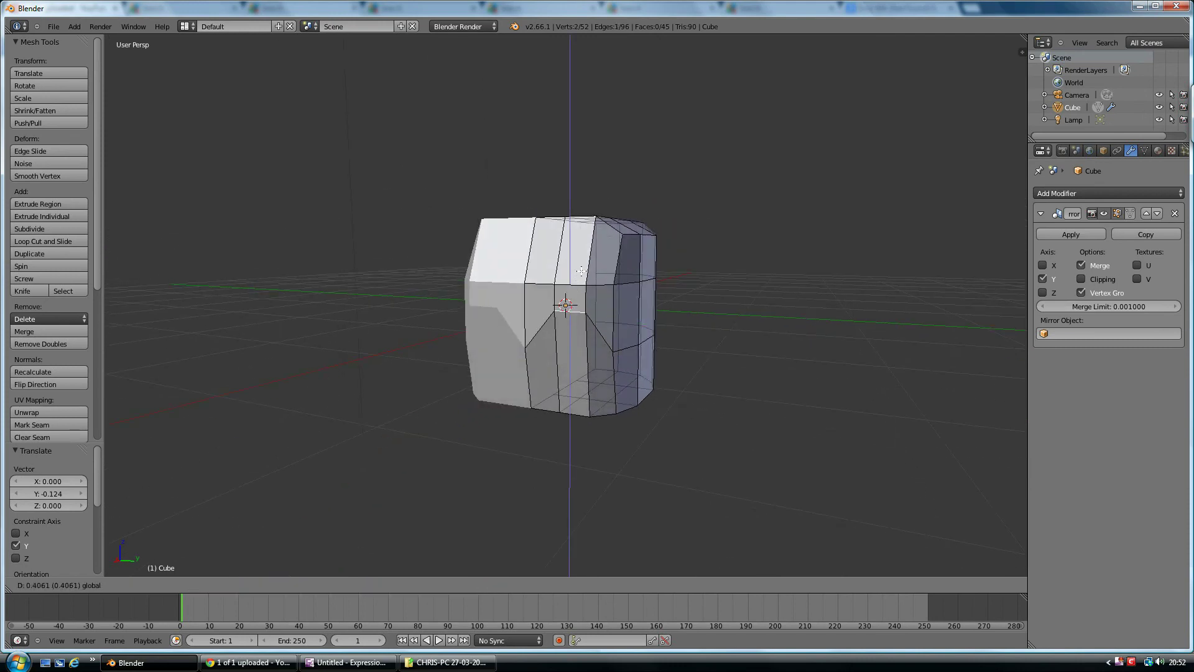
click(581, 271)
- Extrude a front face inward (X −0.157) to form the eye socket
scroll(509, 329, up, 4)
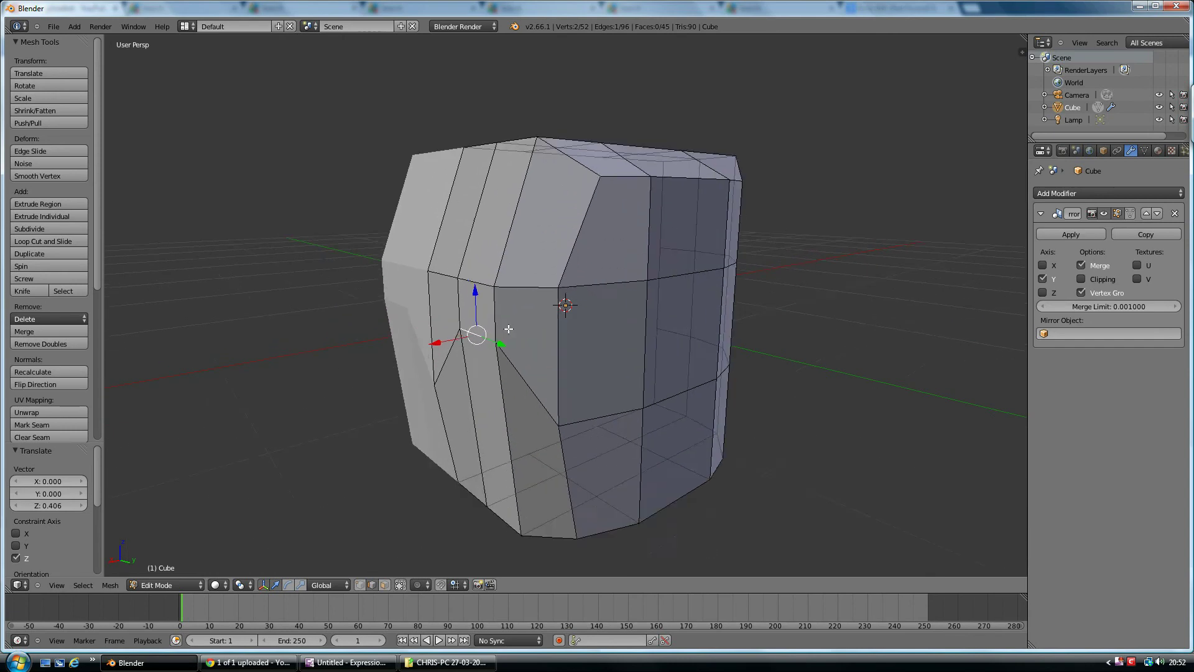
middle_drag(509, 329, 505, 314)
click(485, 324)
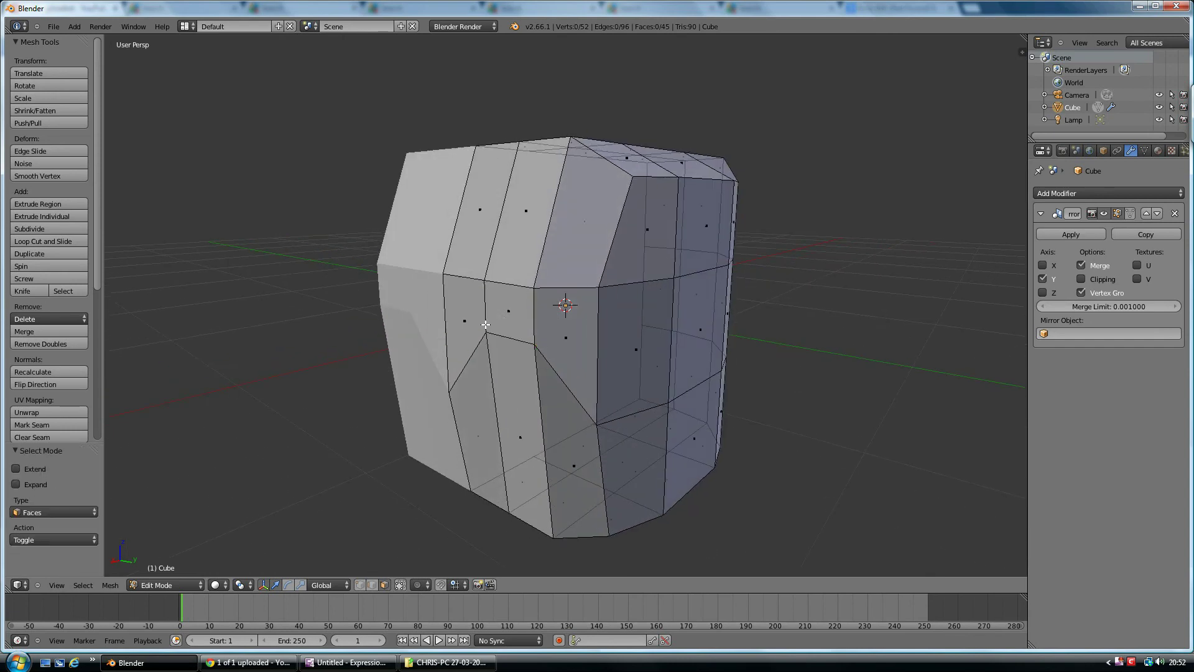
key(e)
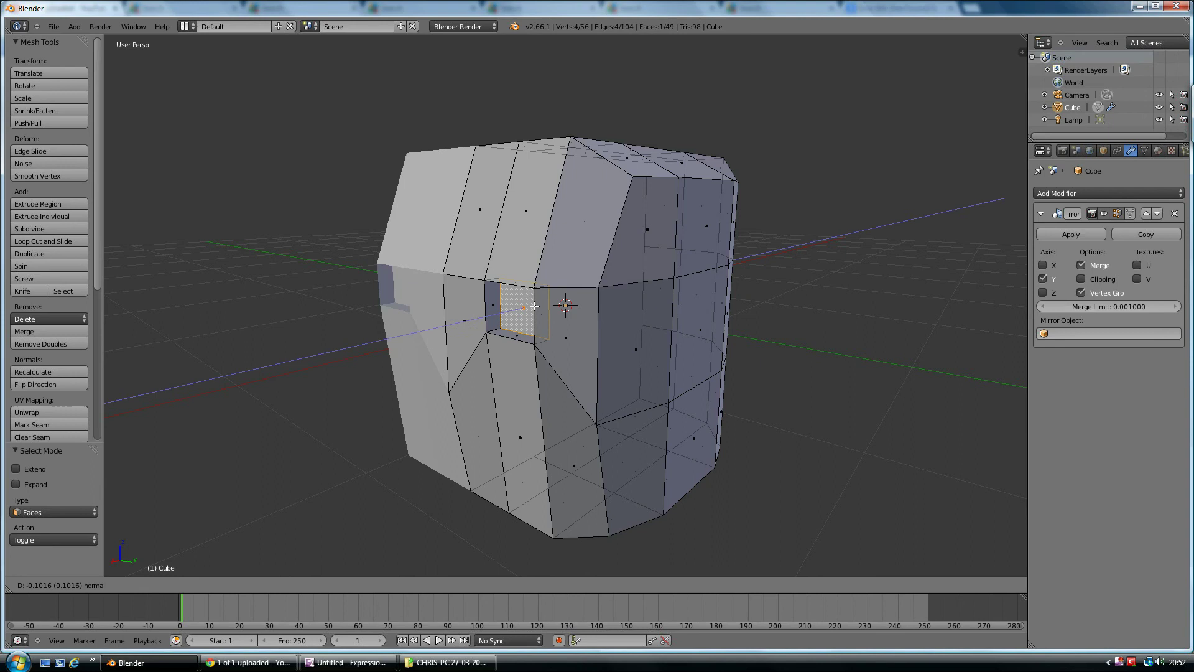
click(539, 304)
middle_drag(539, 304, 536, 245)
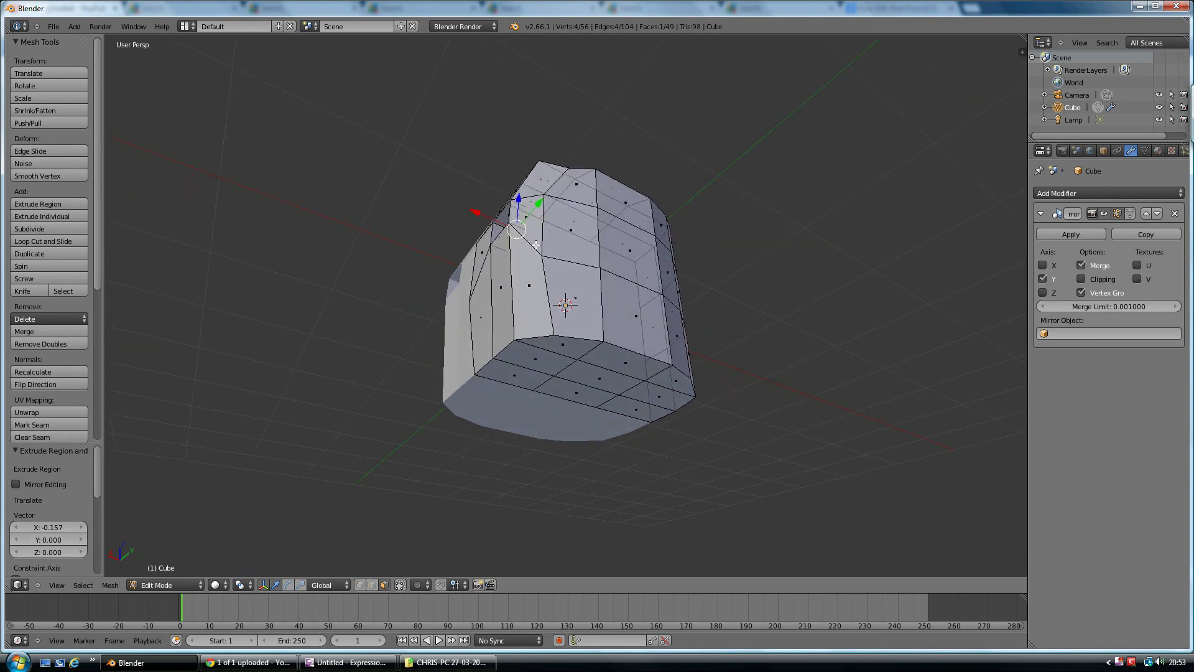
- Extrude the head's four underside faces 0.778 down along Z into a neck
right_click(605, 379)
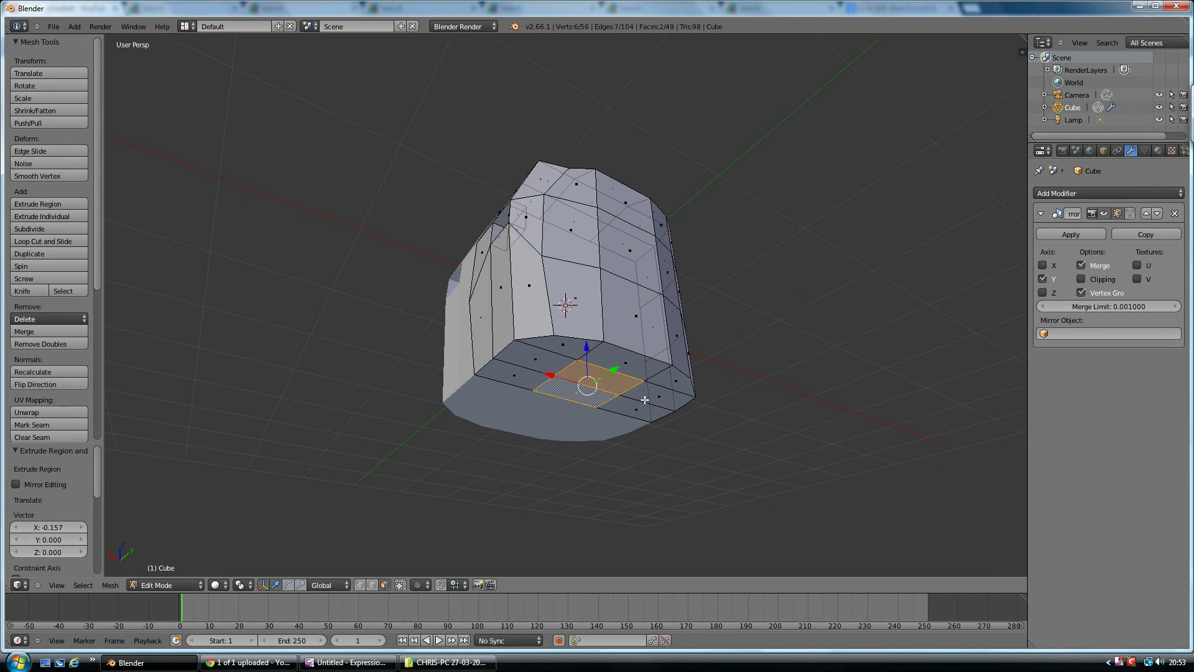
middle_drag(673, 396, 668, 401)
key(e)
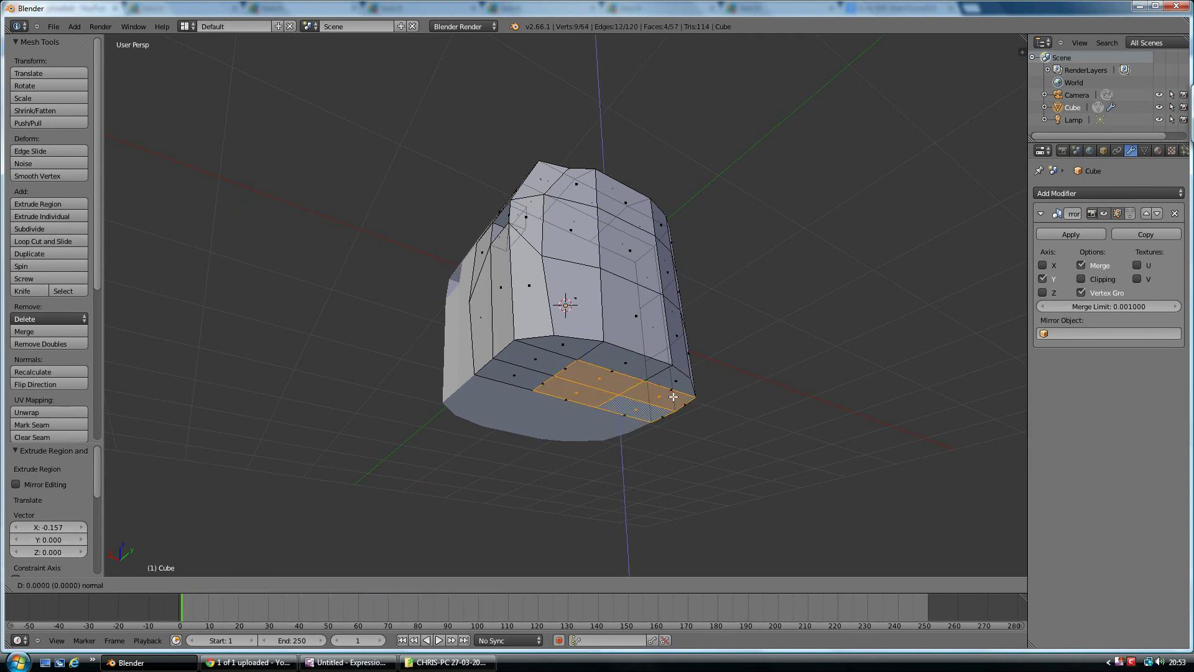
click(658, 447)
middle_drag(659, 446, 605, 375)
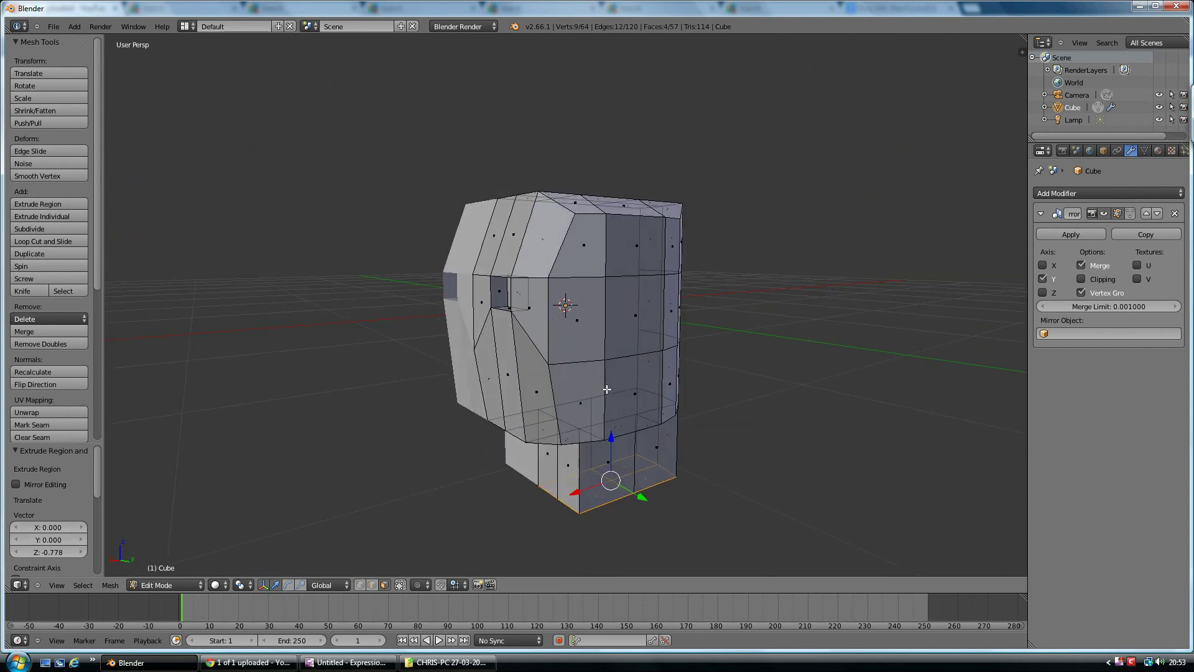
- Add two edge loops across the lower front of the head
key(ctrl+r)
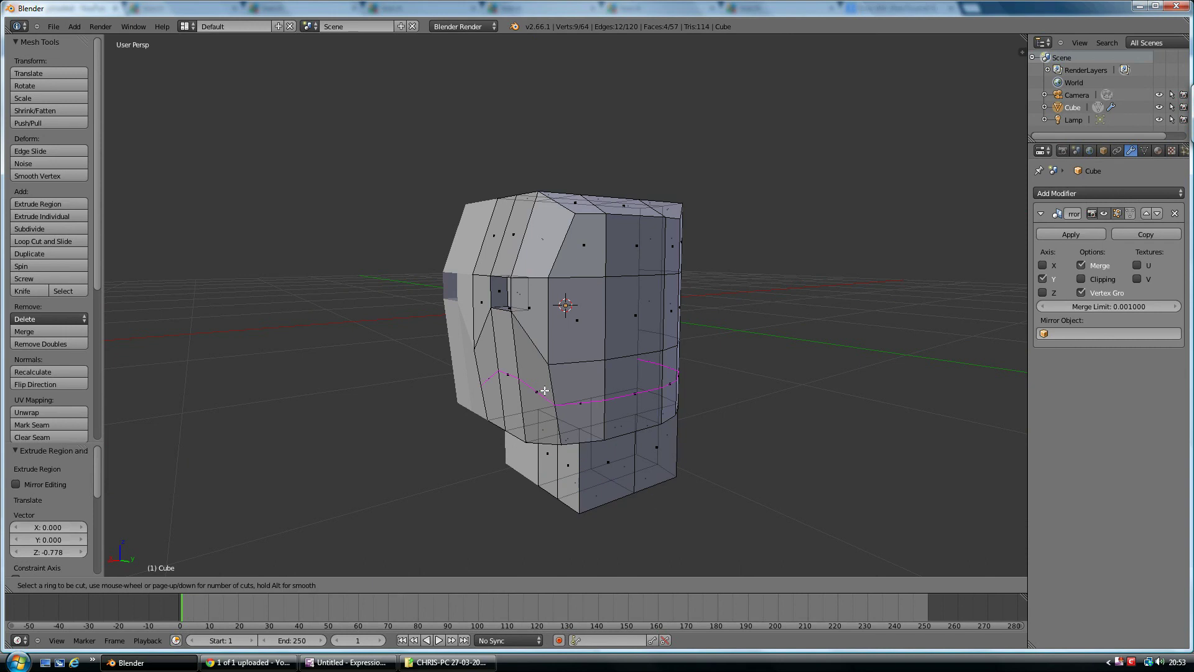
click(544, 390)
click(547, 397)
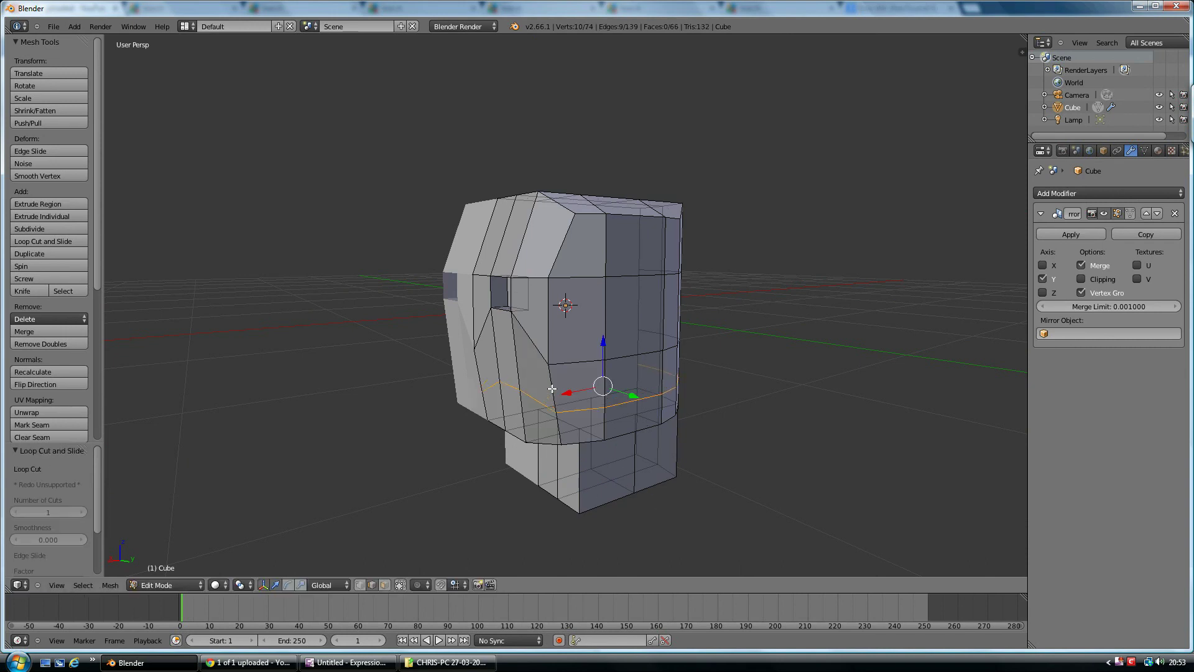
key(ctrl+r)
click(552, 387)
click(554, 402)
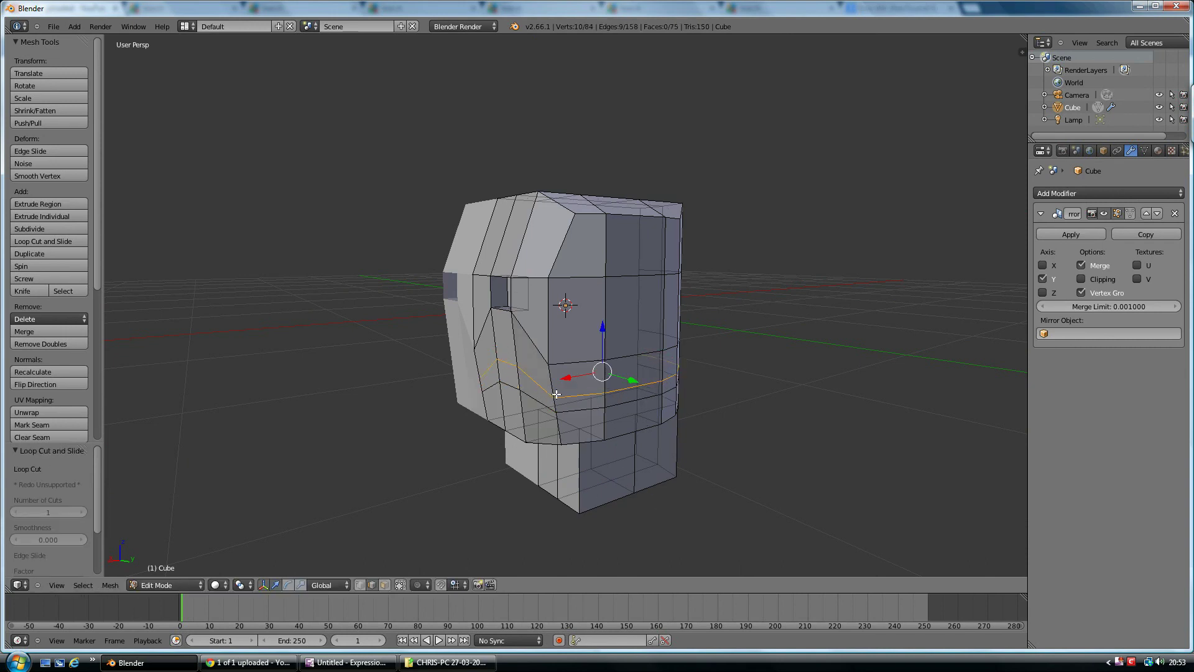
middle_drag(553, 400, 535, 391)
- Extrude a lower front face inward to start the mouth recess
key(ctrl+Tab)
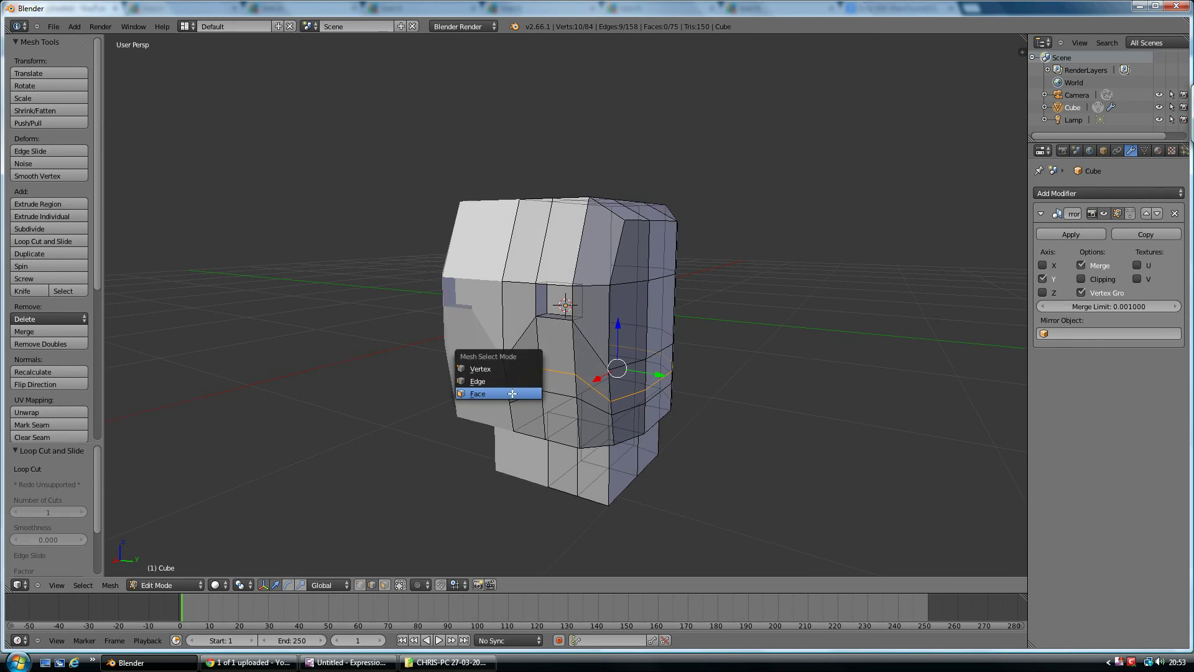
click(494, 393)
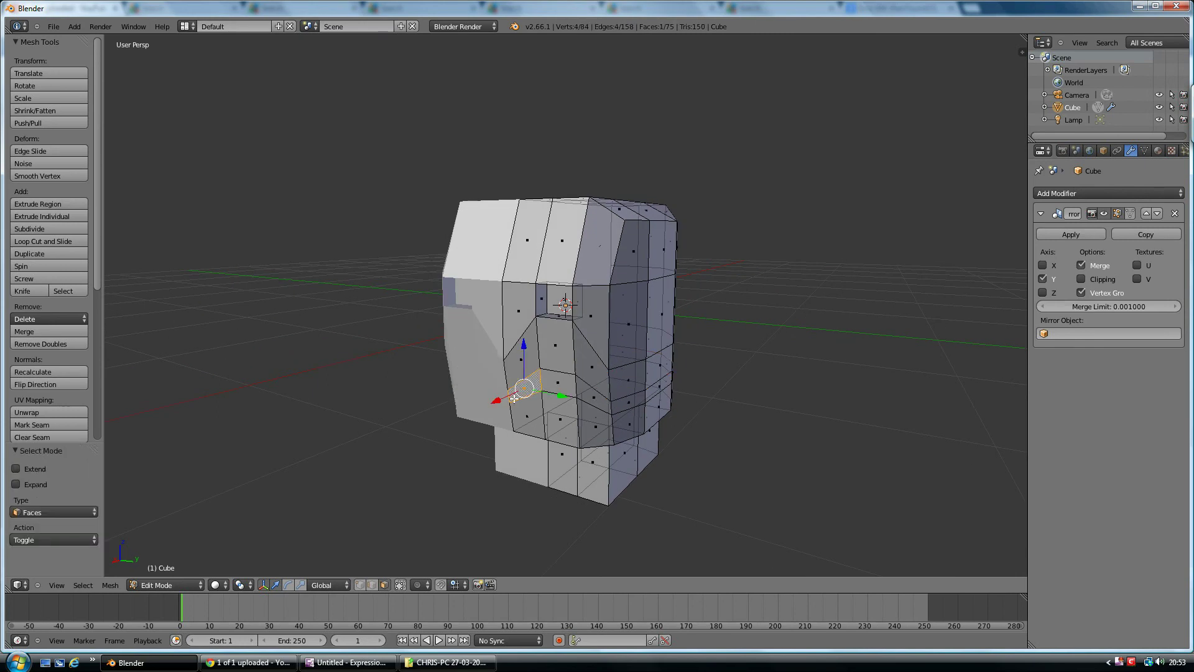
key(e)
click(523, 393)
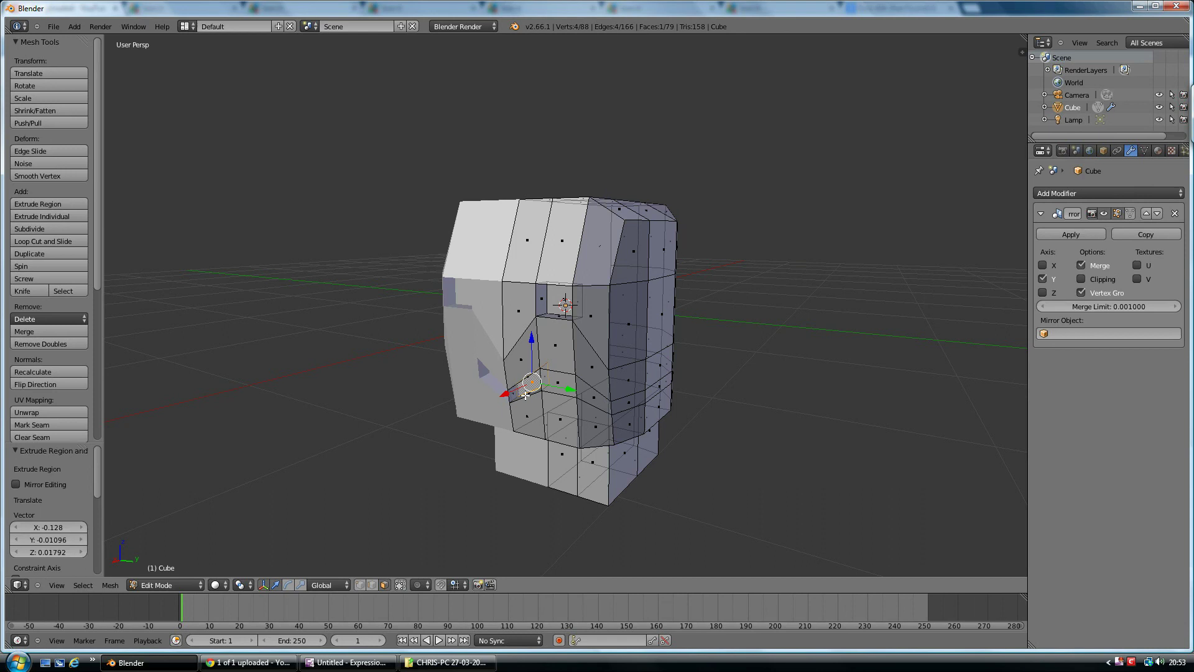
middle_drag(524, 392, 507, 426)
- Delete the face inside the mouth recess, leaving an open slot and 88 vertices, 78 faces
scroll(510, 386, up, 4)
scroll(497, 429, up, 5)
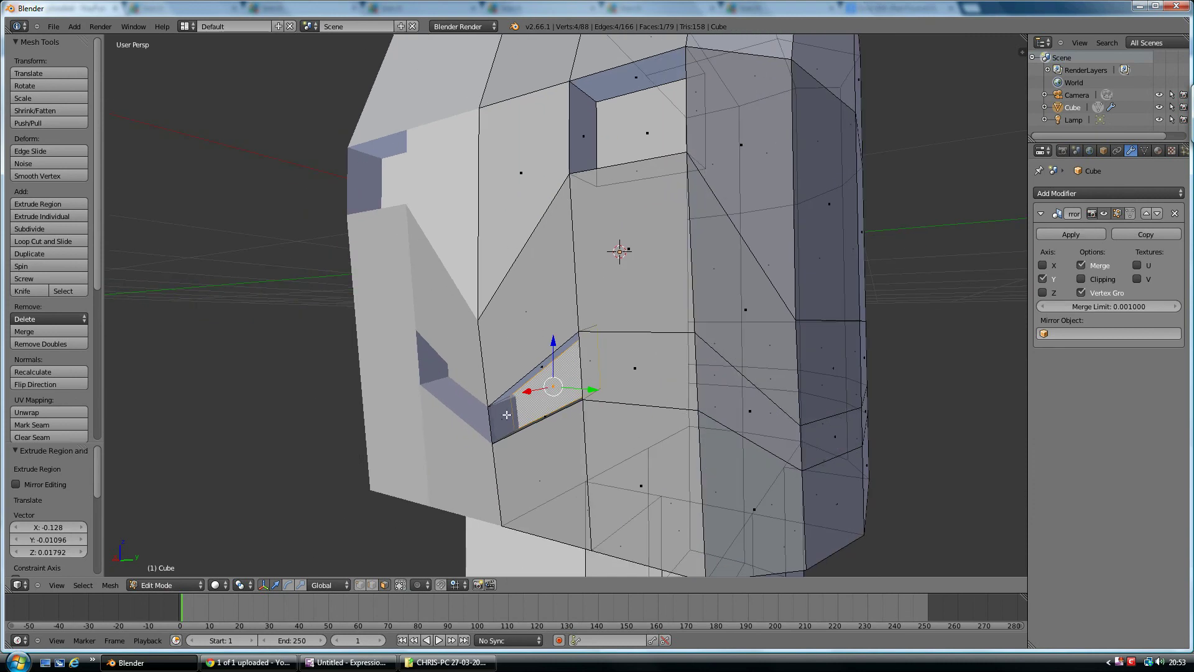
key(x)
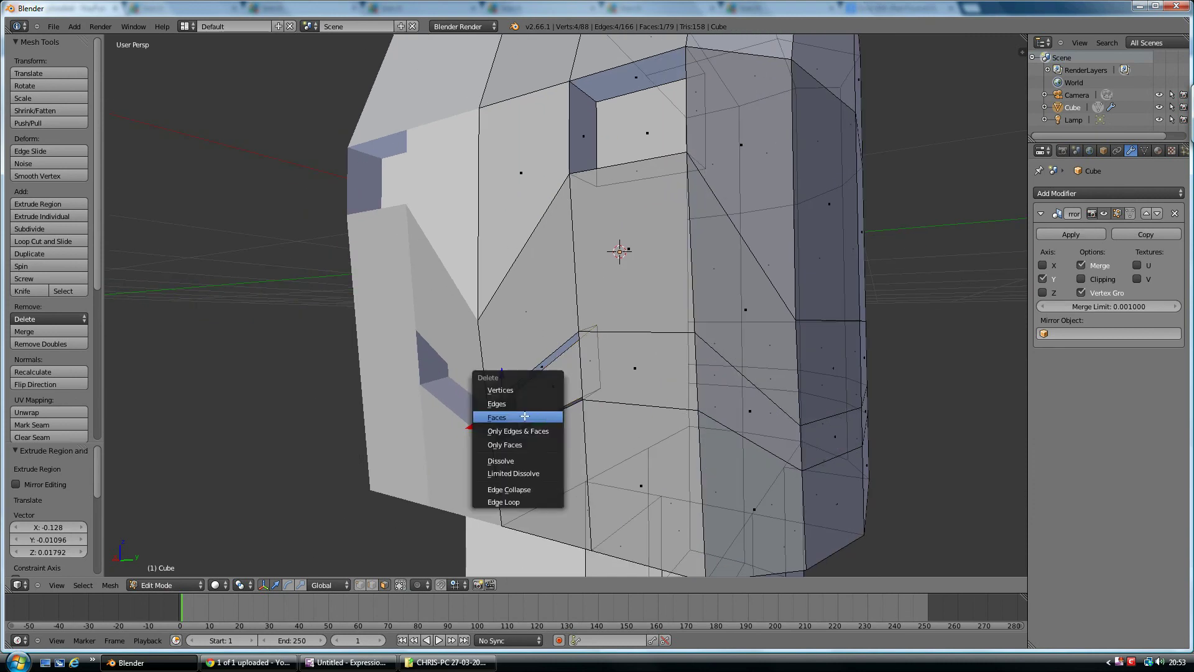
click(524, 416)
middle_drag(524, 417, 539, 426)
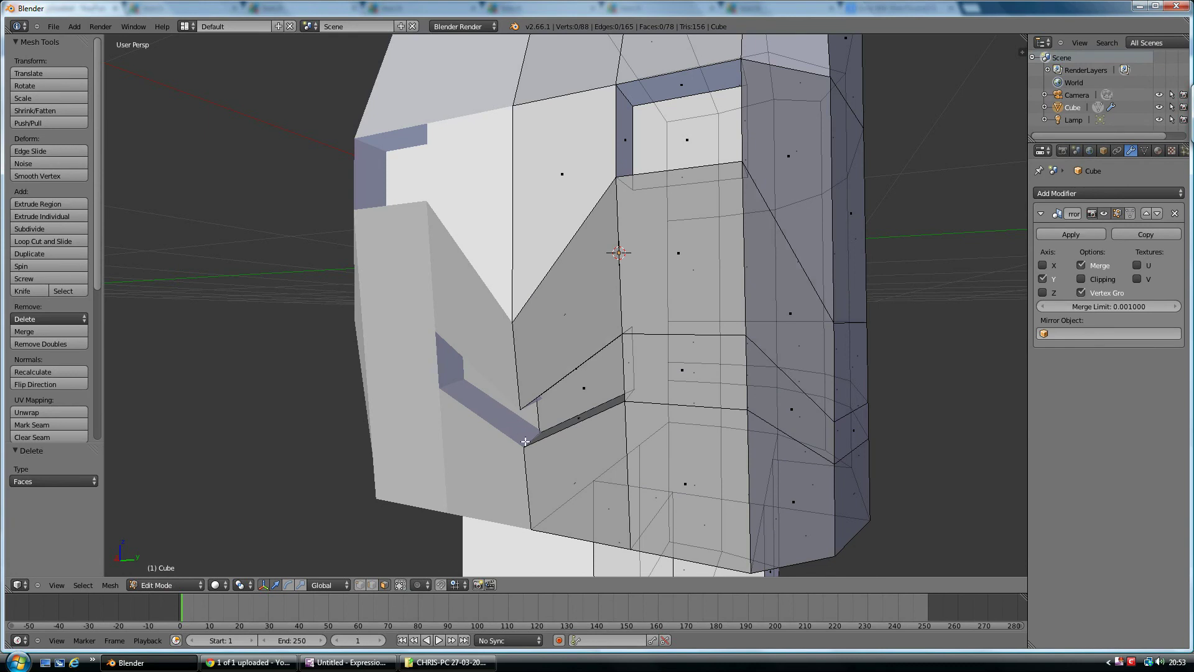
scroll(553, 435, down, 6)
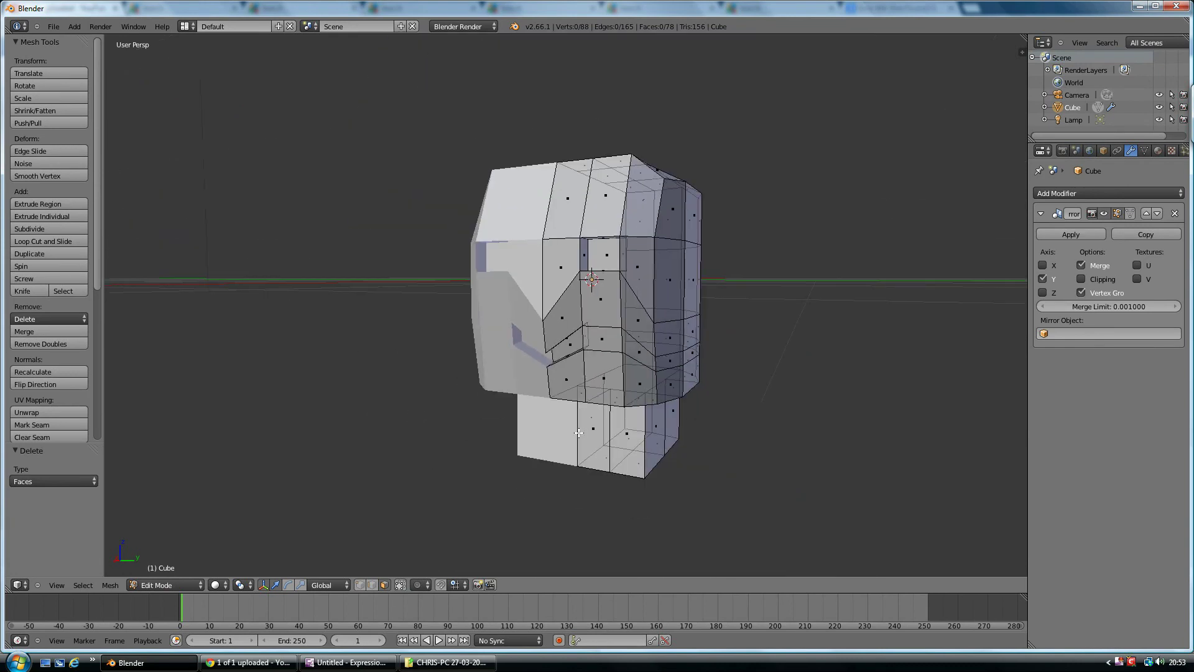
middle_drag(660, 432, 648, 460)
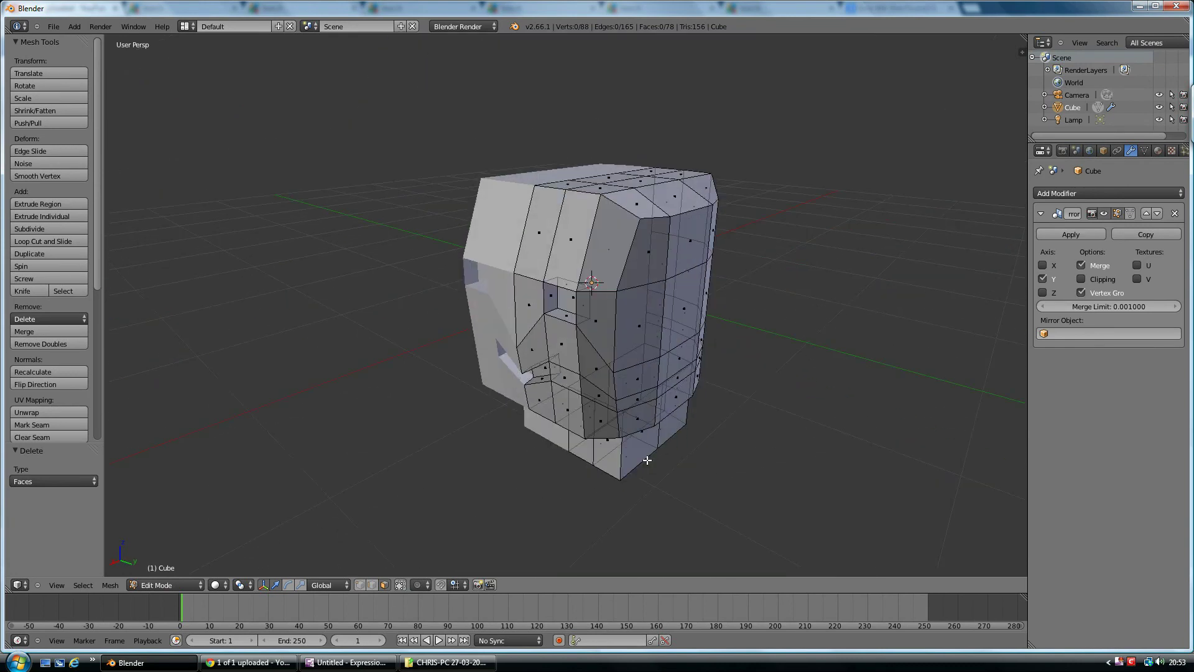